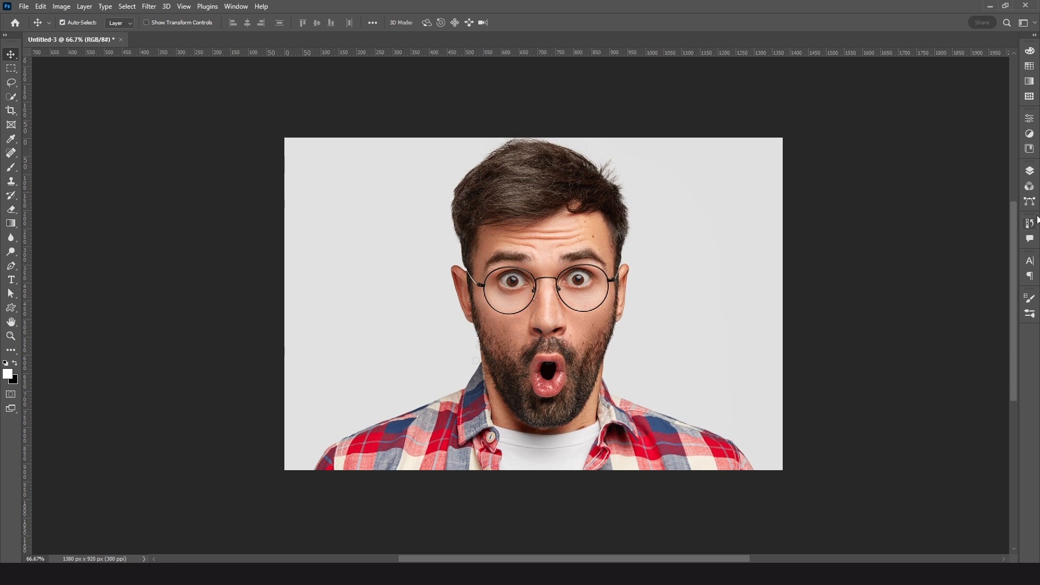
Hide the portrait layer and add a black (000000) Solid Color fill layer directly above the Background
left_click(1029, 171)
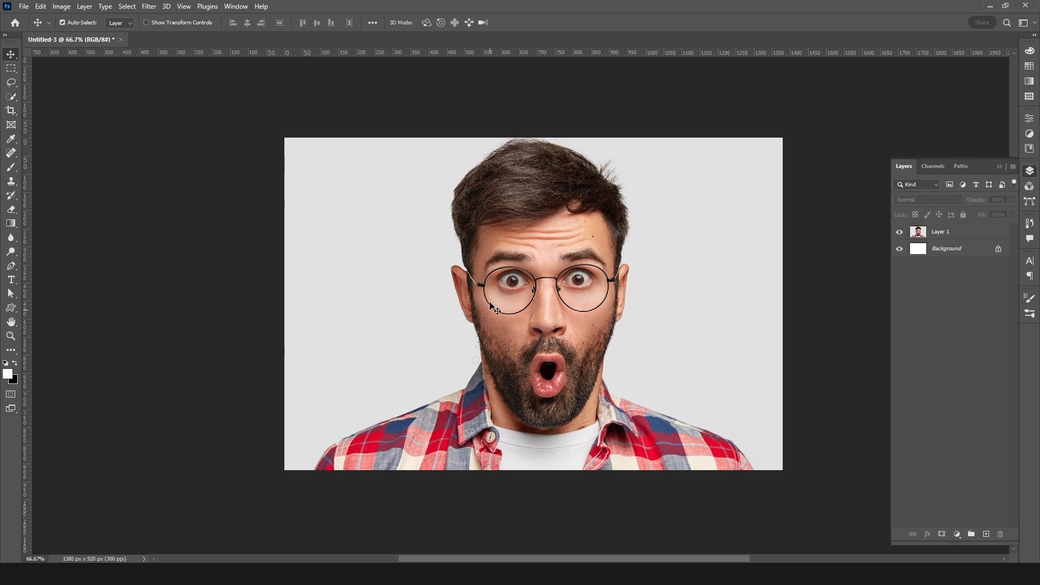
left_click(939, 233)
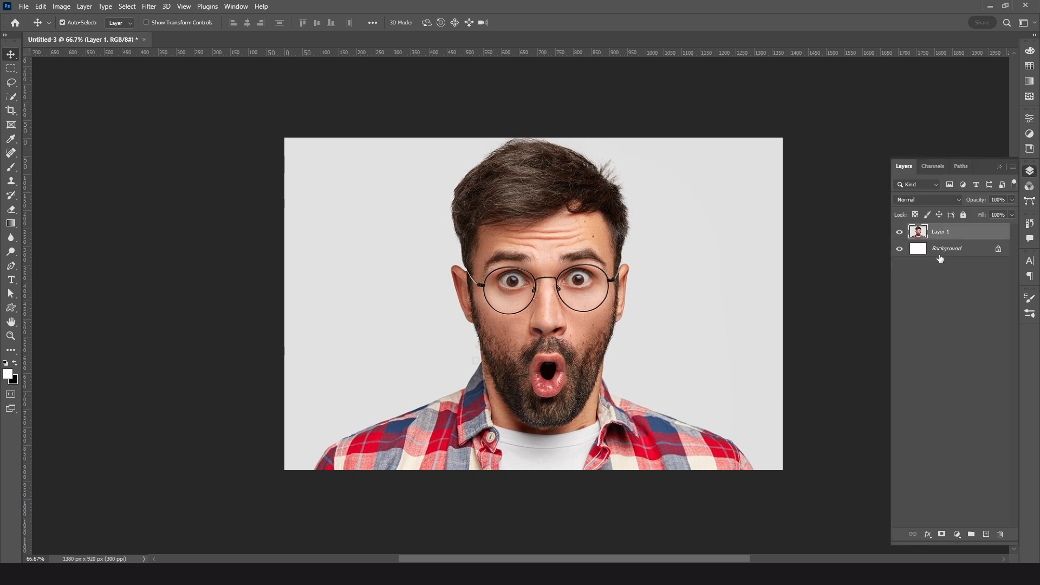
left_click(940, 255)
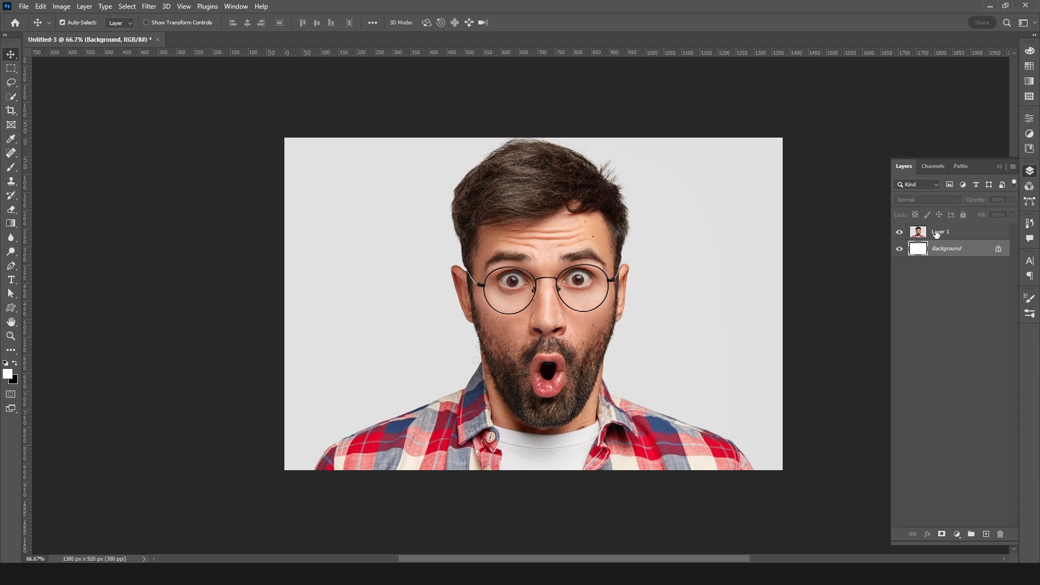
left_click(900, 232)
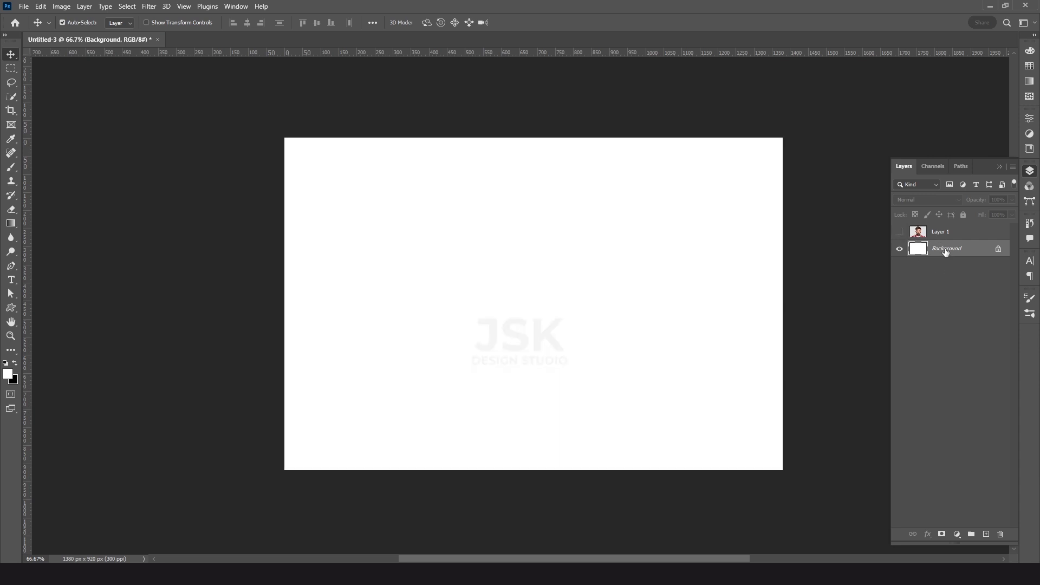
left_click(957, 535)
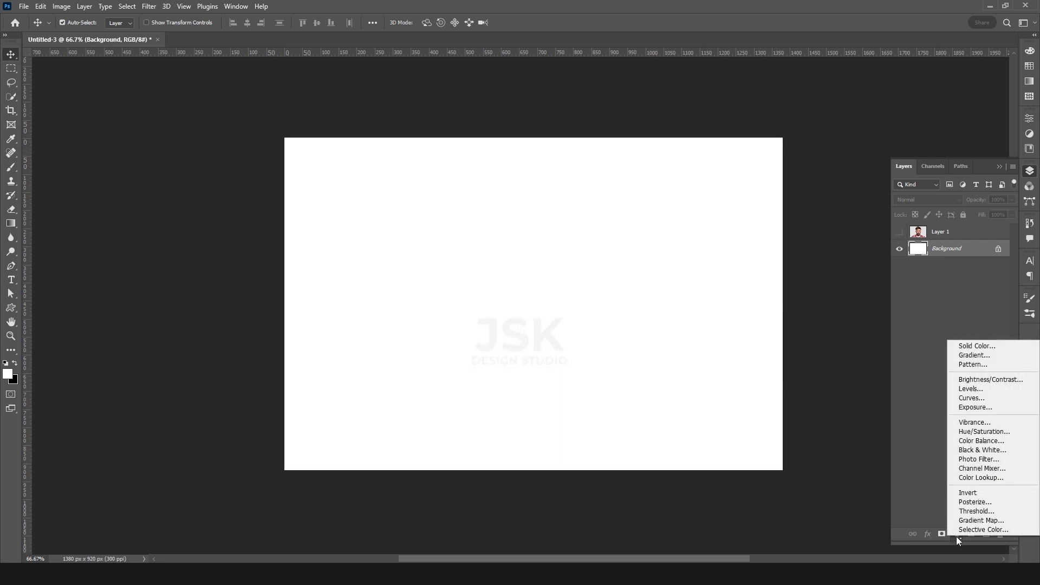
left_click(976, 345)
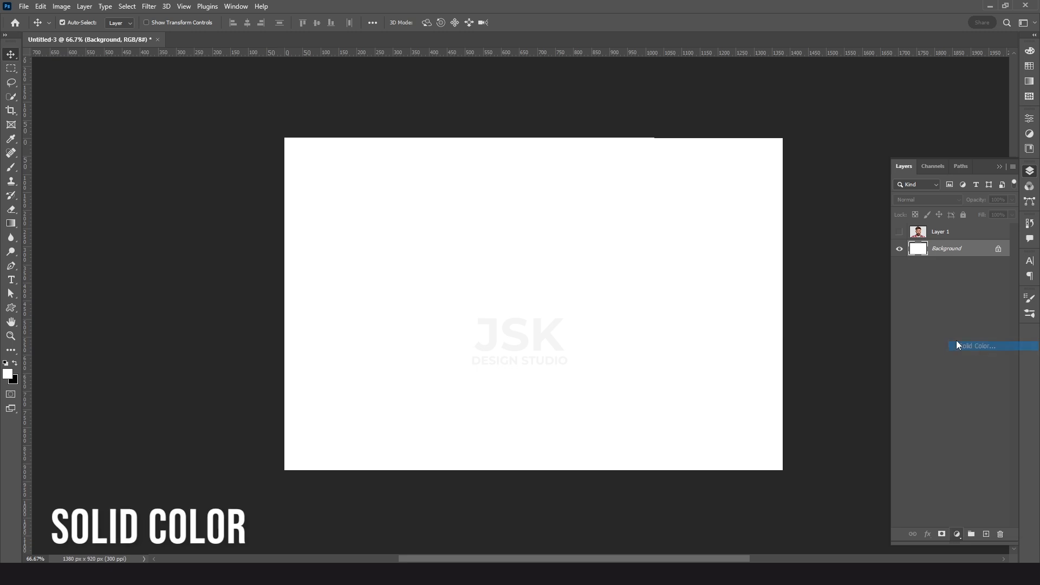
left_click_drag(684, 297, 663, 331)
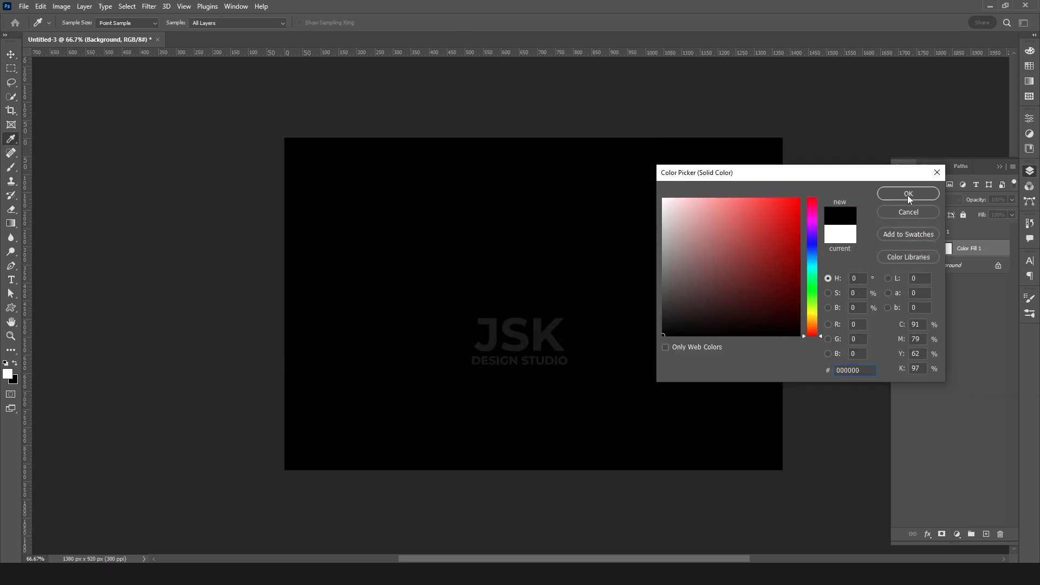
left_click(909, 195)
Unlock and delete the white Background layer, and make the portrait layer visible again
left_click(955, 268)
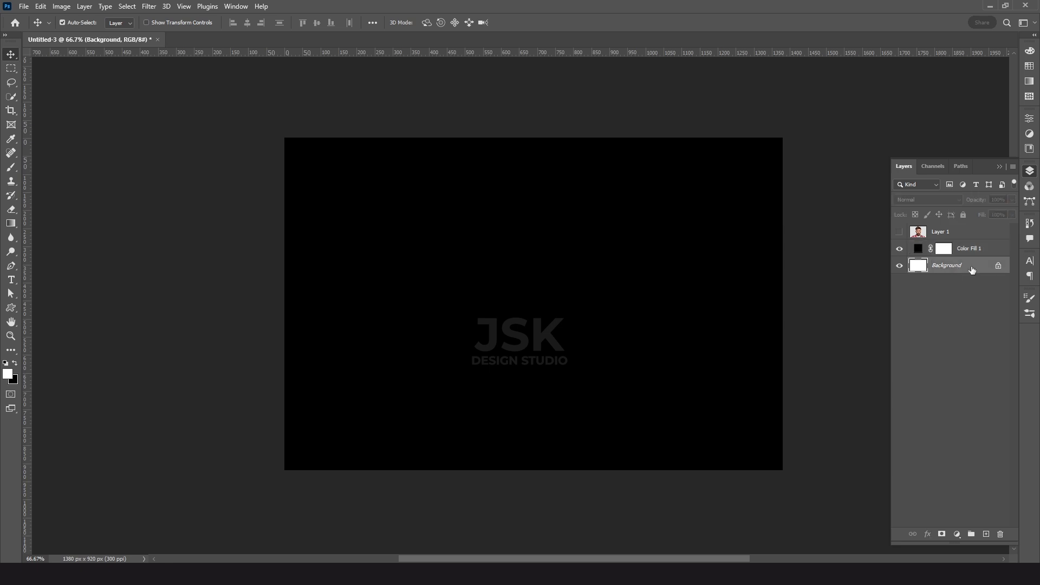
left_click(999, 266)
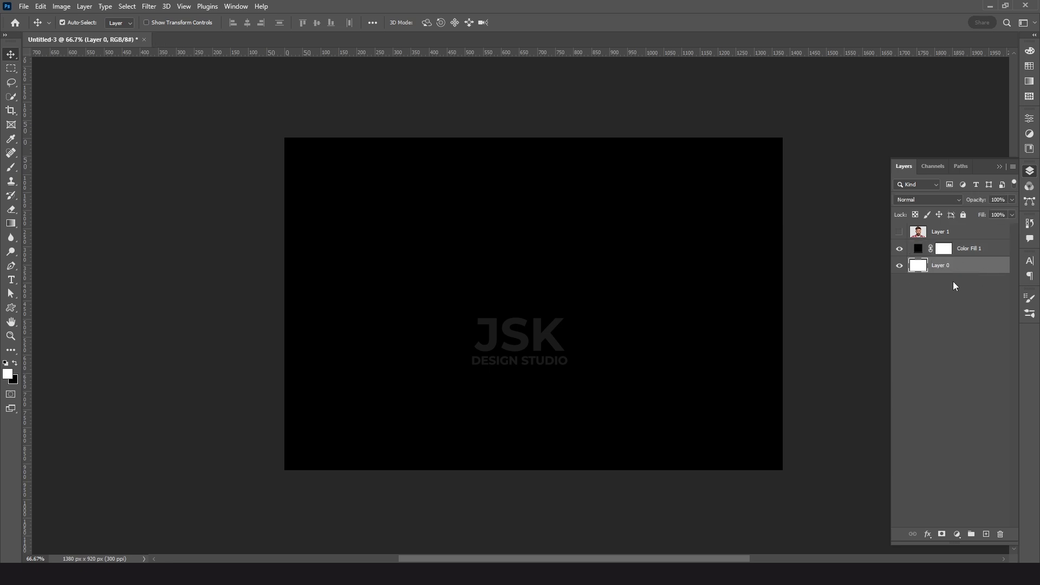
key("Delete")
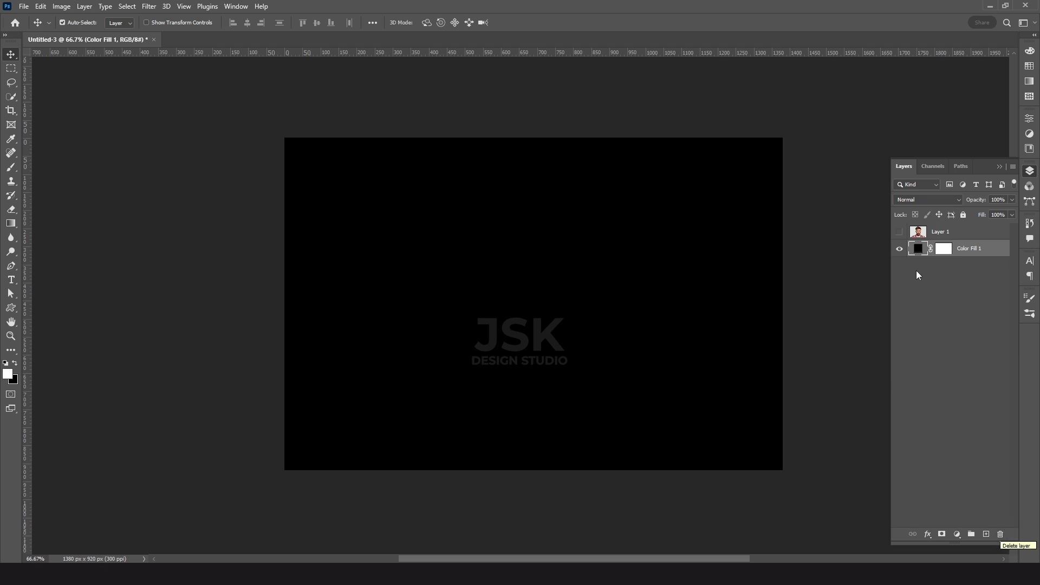
left_click(901, 232)
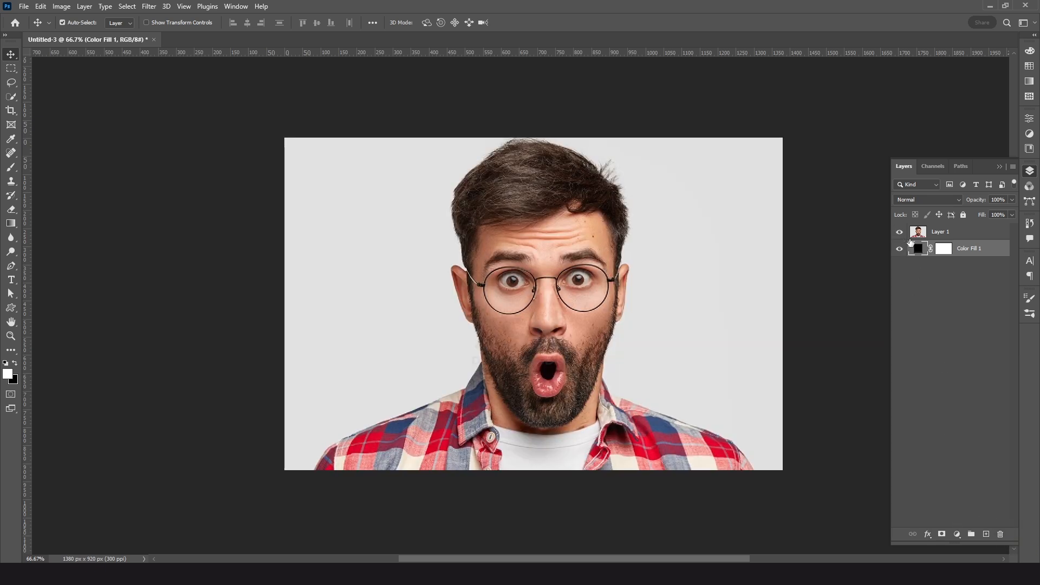
Select the man in the portrait layer with Select Subject and feather the selection by 0.5 pixels
left_click(941, 233)
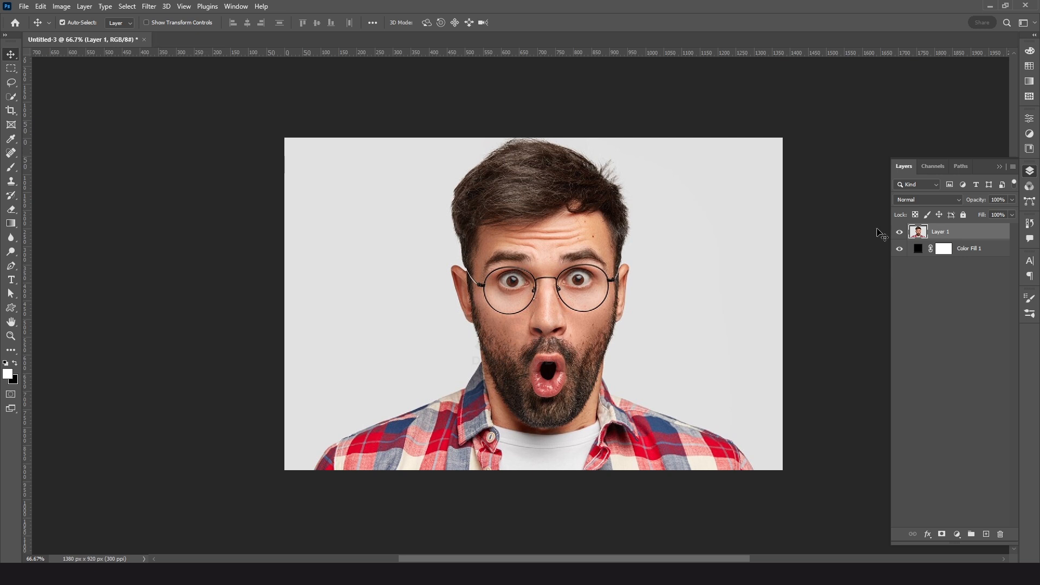
left_click(127, 6)
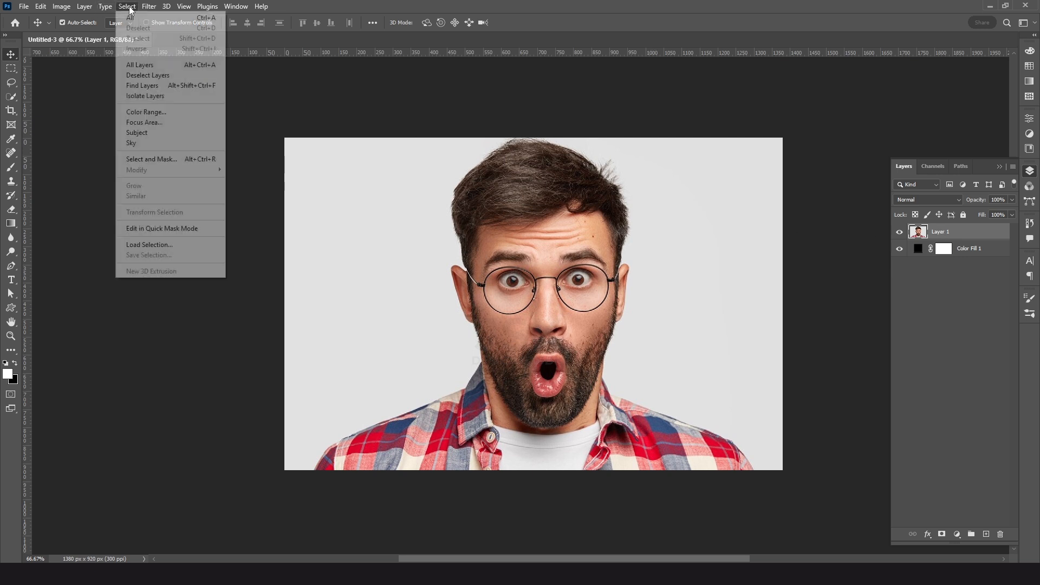
left_click(148, 132)
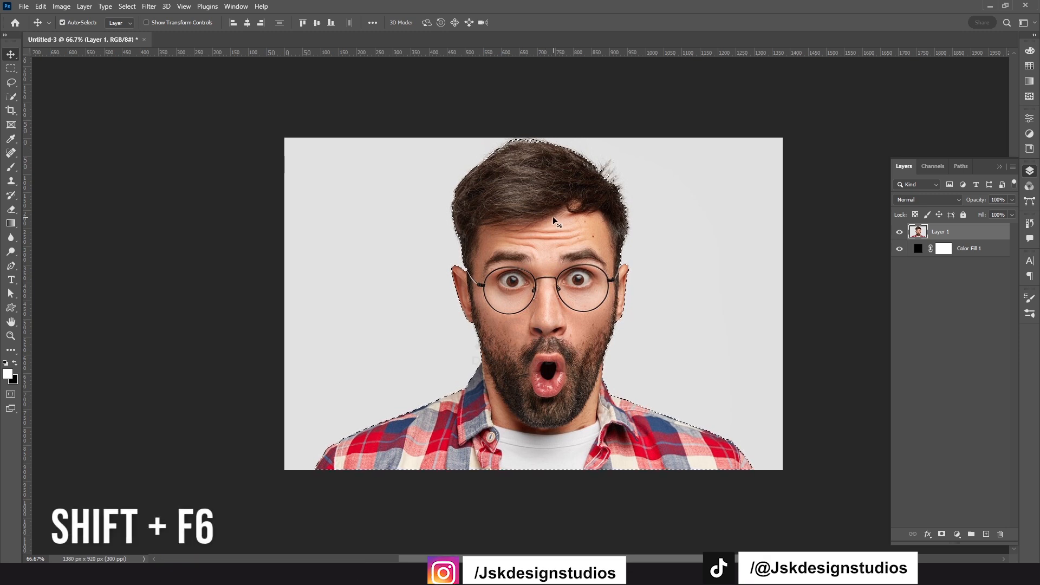
key("shift+F6")
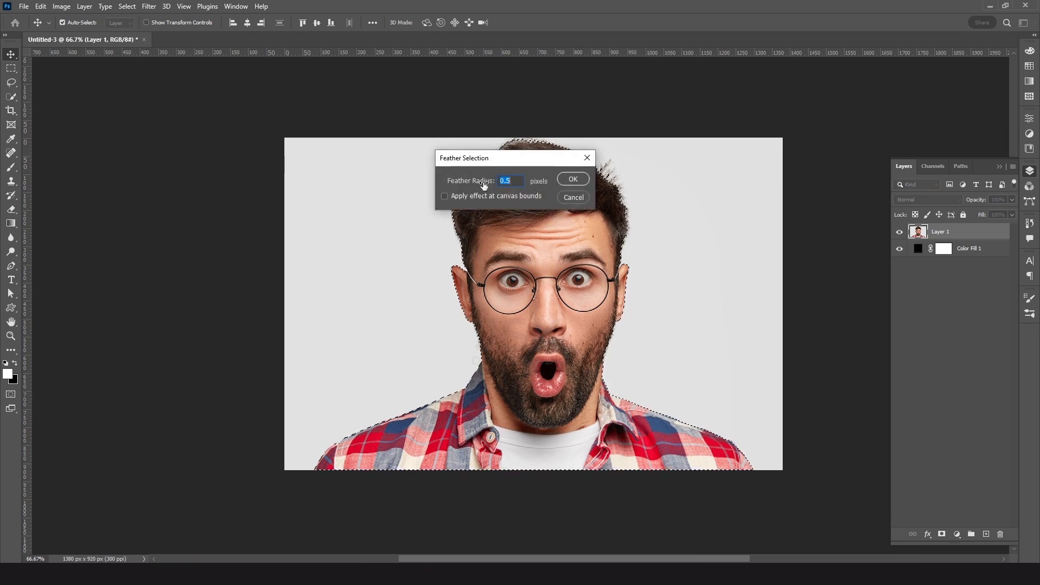
type("0.5")
left_click(575, 179)
Copy the selected man onto a new layer and delete the original portrait layer, Layer 1
key("ctrl")
key("ctrl+j")
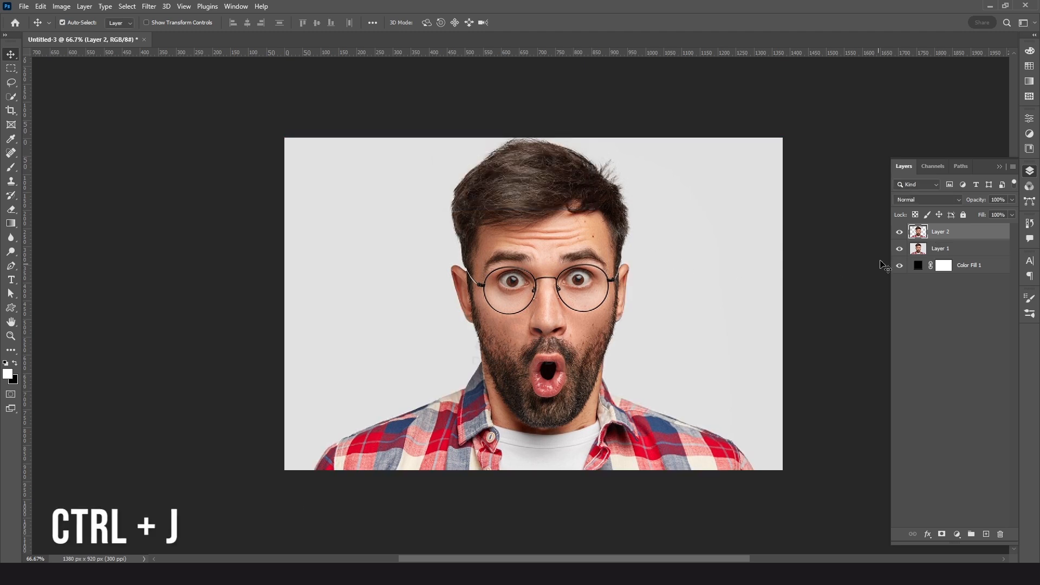
left_click(933, 251)
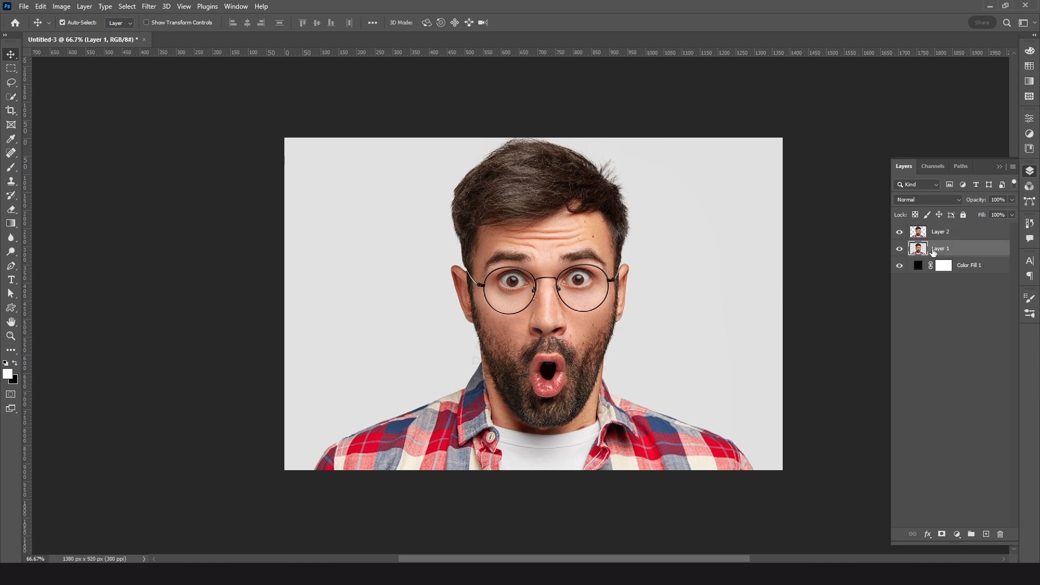
key("Delete")
left_click(899, 233)
left_click(899, 233)
Add a black-filled layer above the cutout of the man and set its blend mode to Screen
left_click(940, 233)
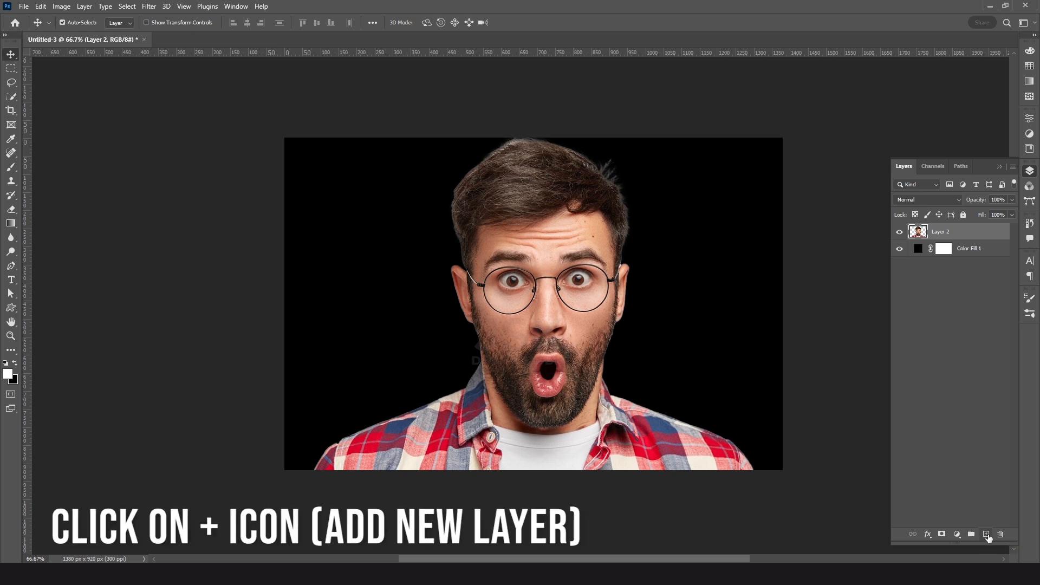
left_click(987, 535)
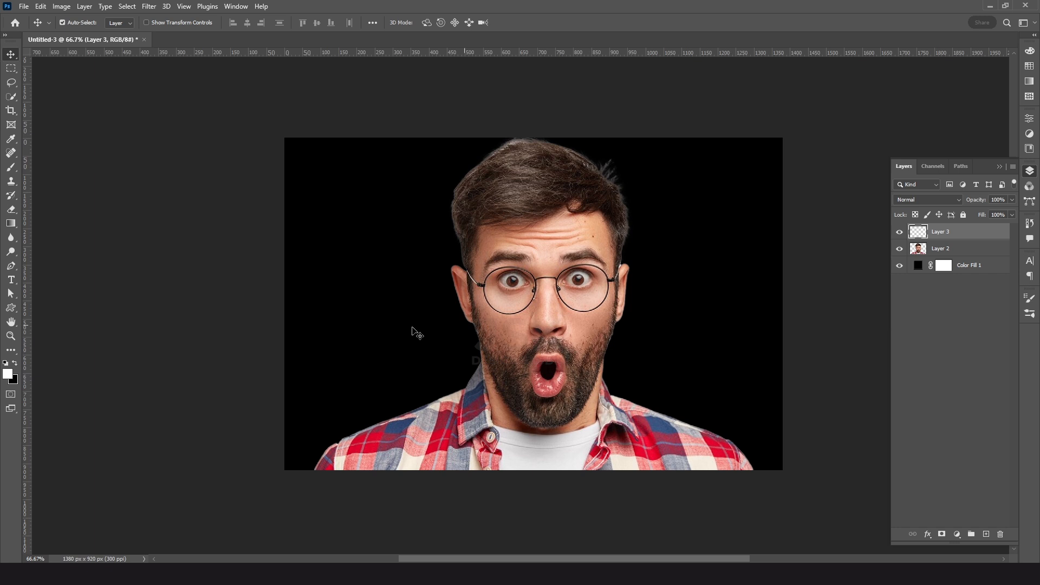
left_click(13, 366)
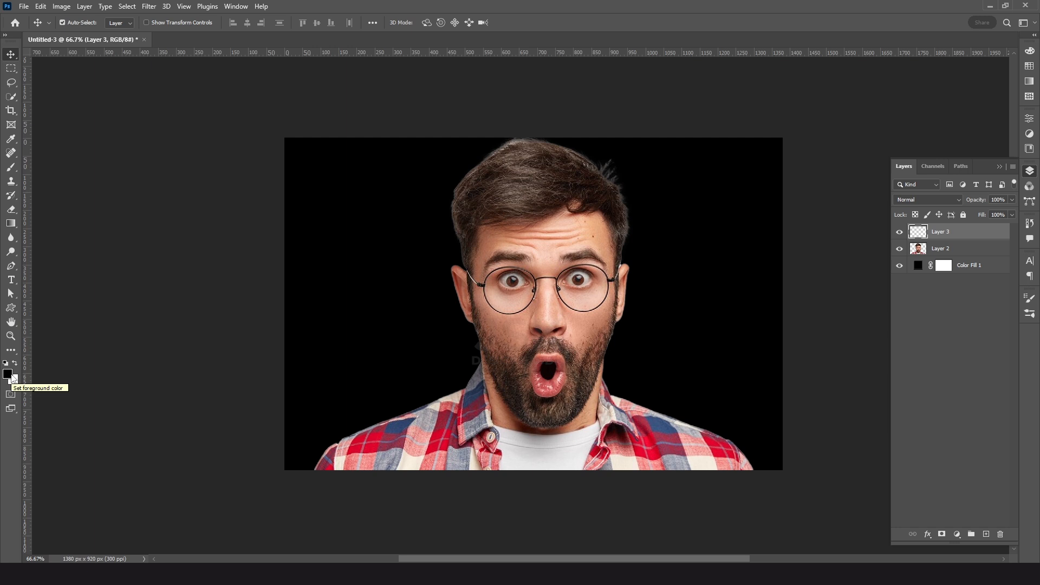
key("alt+BackSpace")
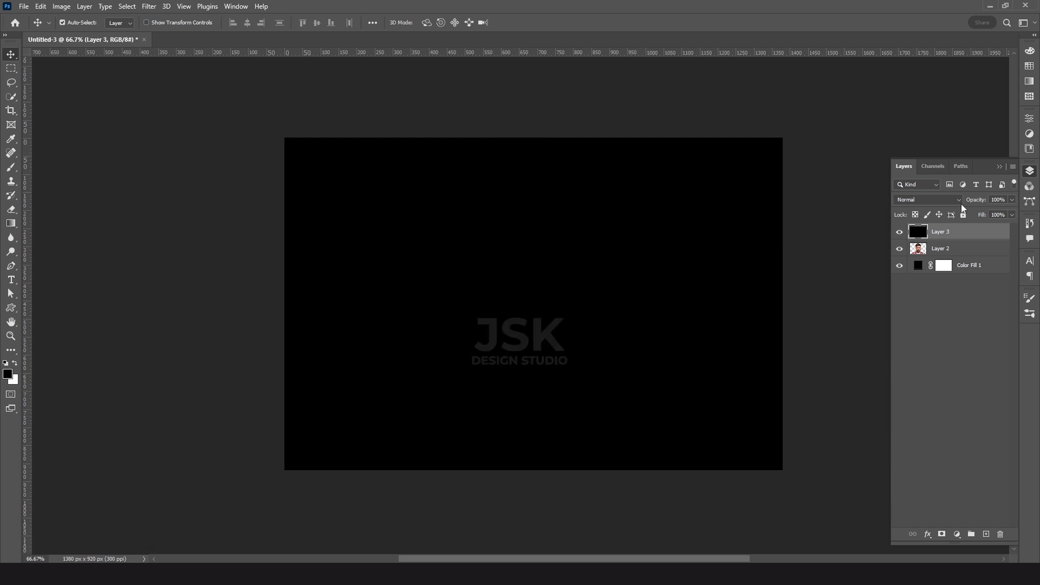
left_click(922, 199)
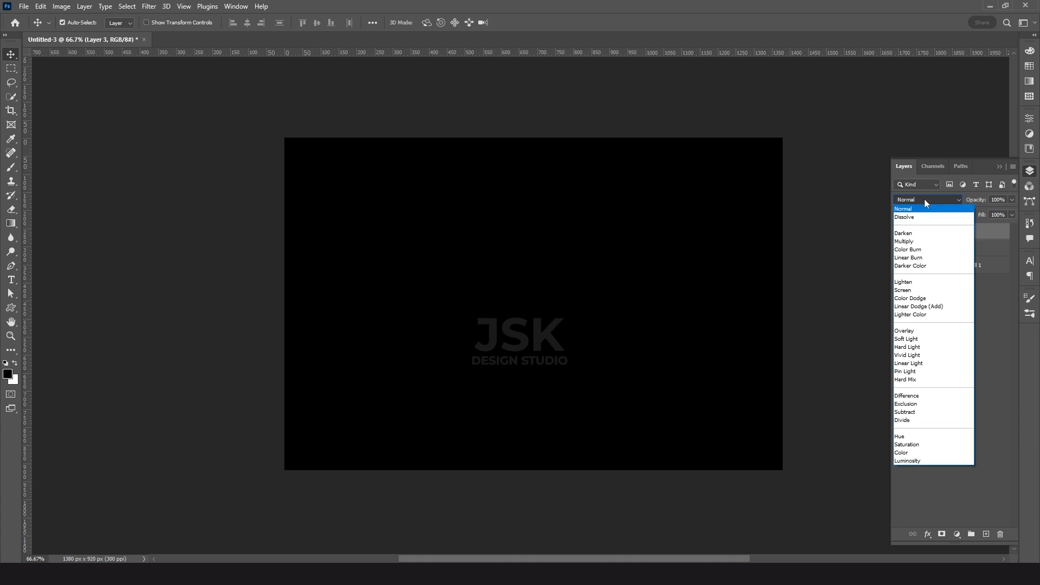
left_click(915, 290)
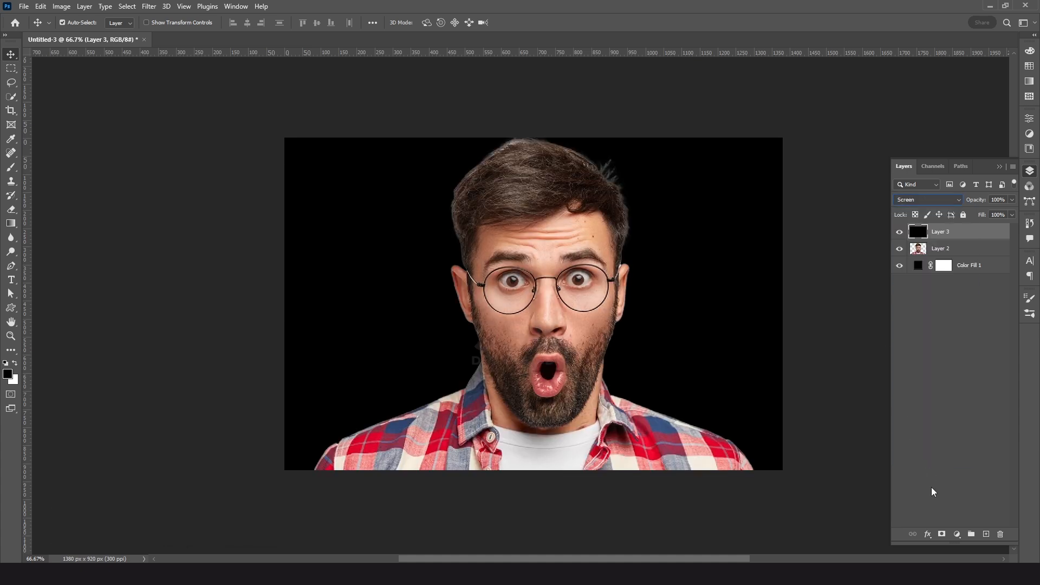
Add a Gradient Map adjustment layer and clip it to the black Screen layer below
left_click(958, 540)
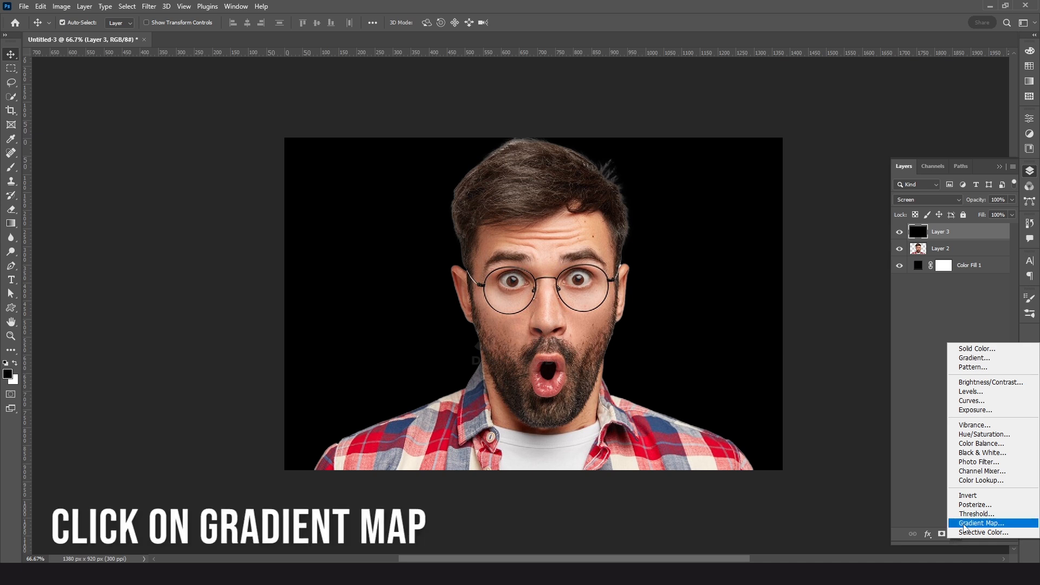
left_click(982, 523)
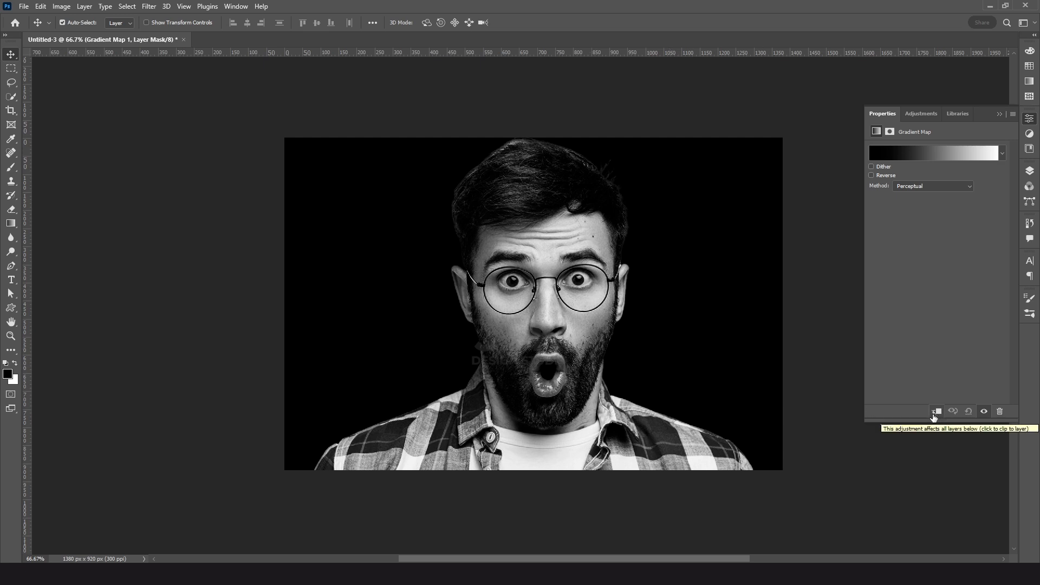
left_click(1030, 172)
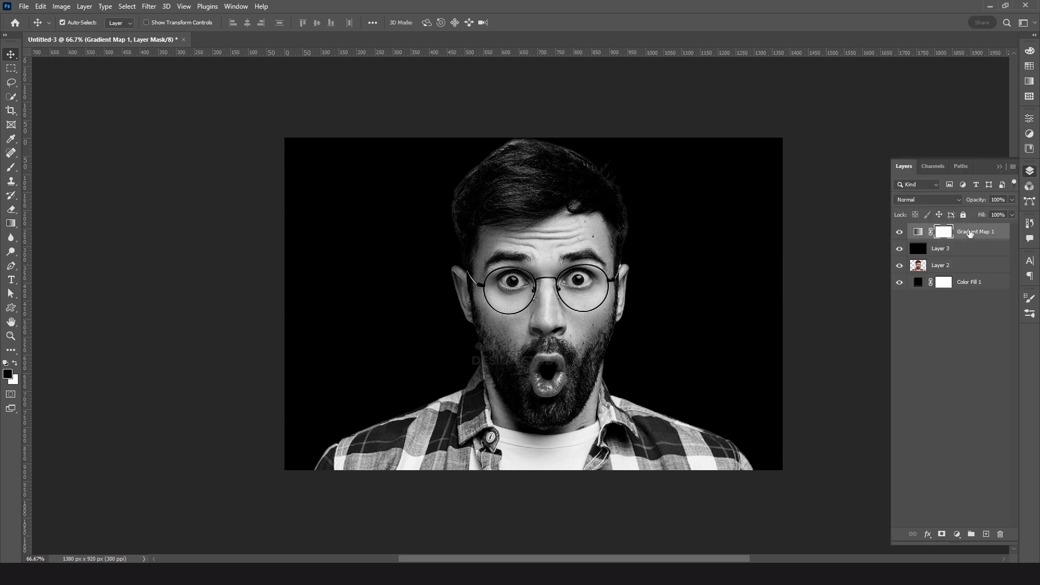
right_click(971, 233)
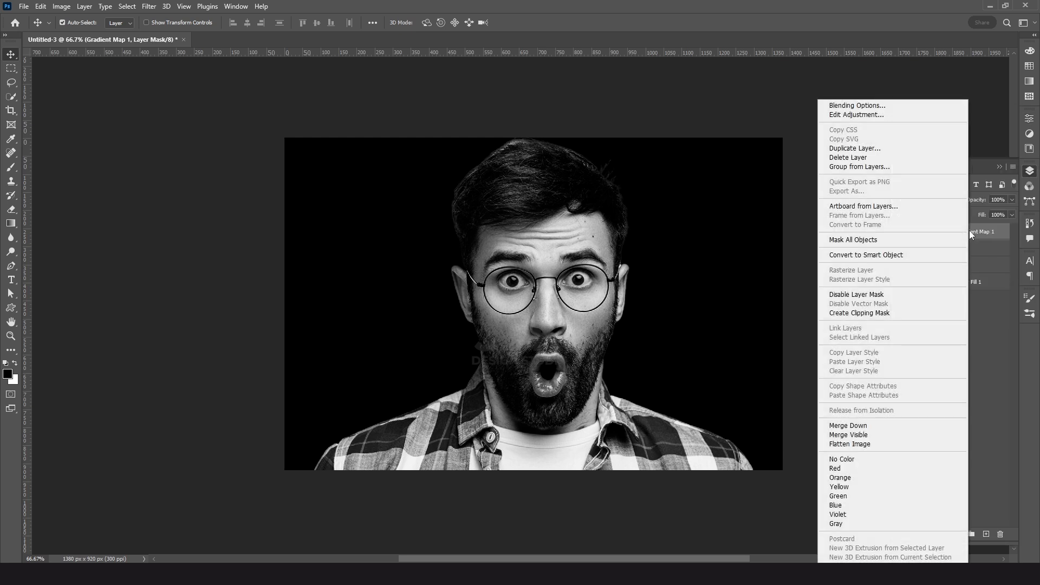
left_click(848, 315)
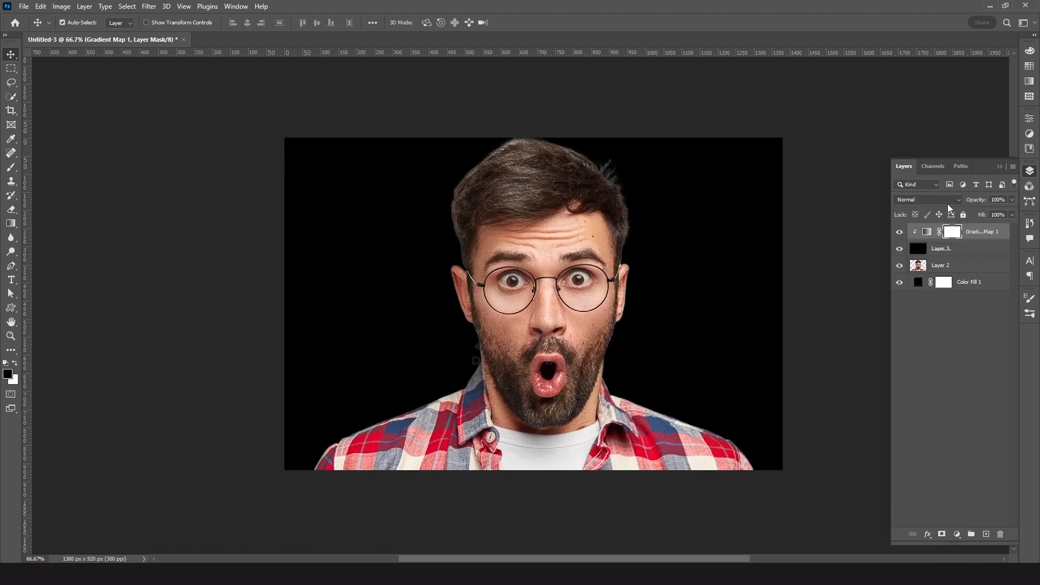
Apply the Black, White preset to the gradient map and add a colour stop at location 30%
left_click(1029, 119)
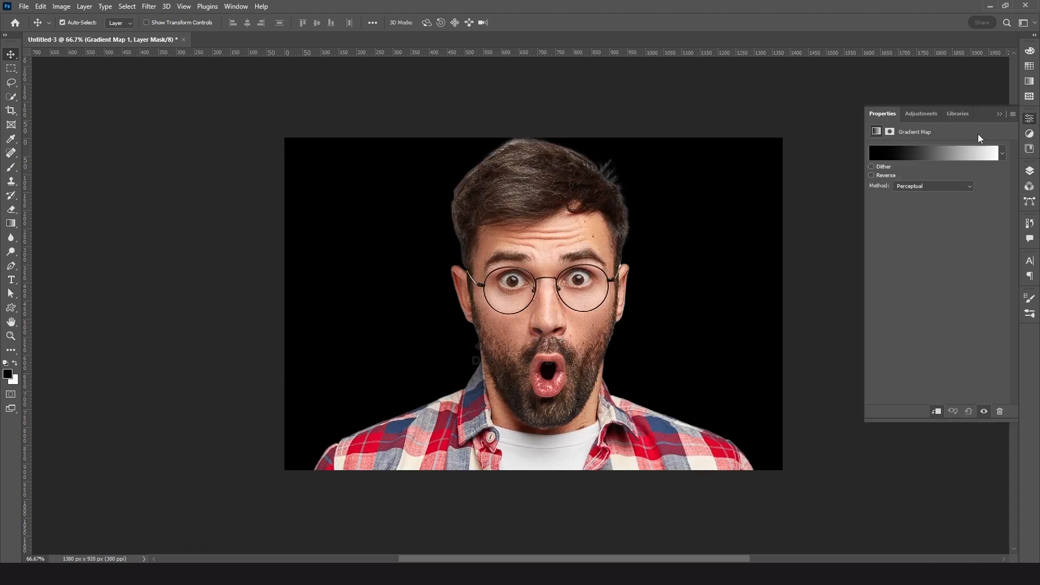
left_click(910, 159)
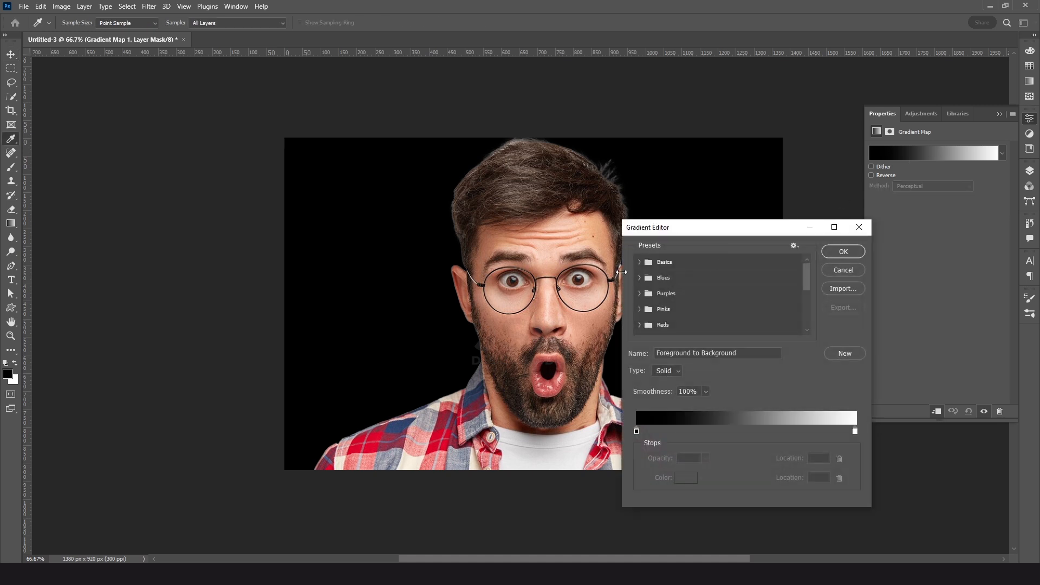
left_click(640, 262)
left_click(687, 280)
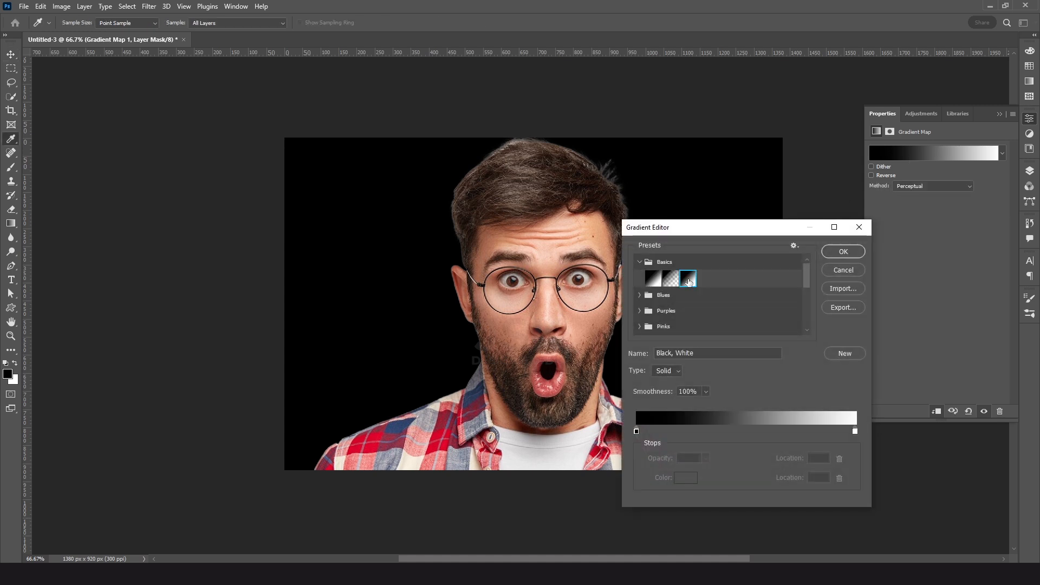
left_click(636, 432)
left_click(699, 432)
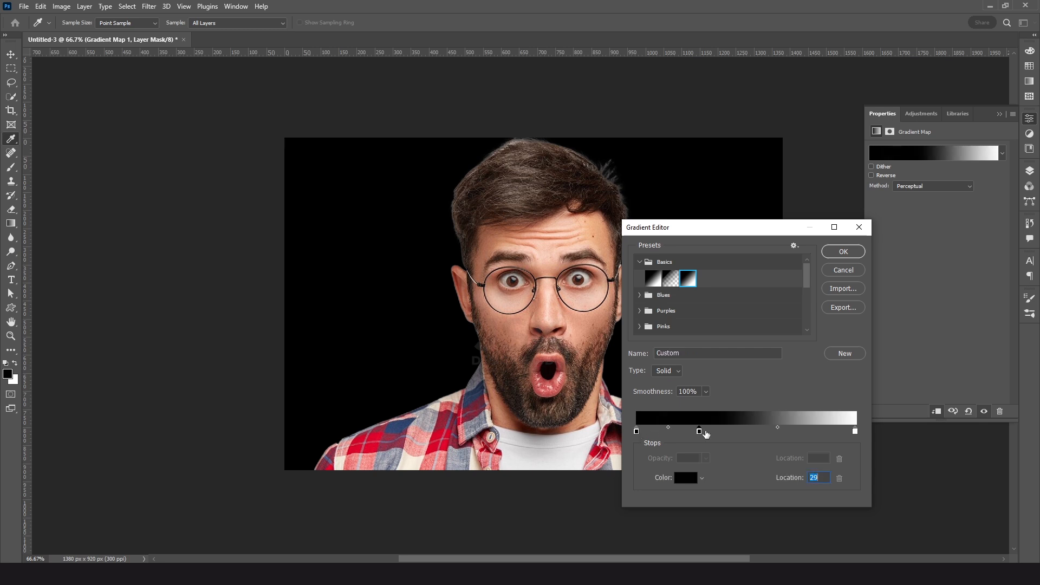
type("30")
Set the colour of the gradient stop at location 30 to dark blue 063d80
double_click(703, 432)
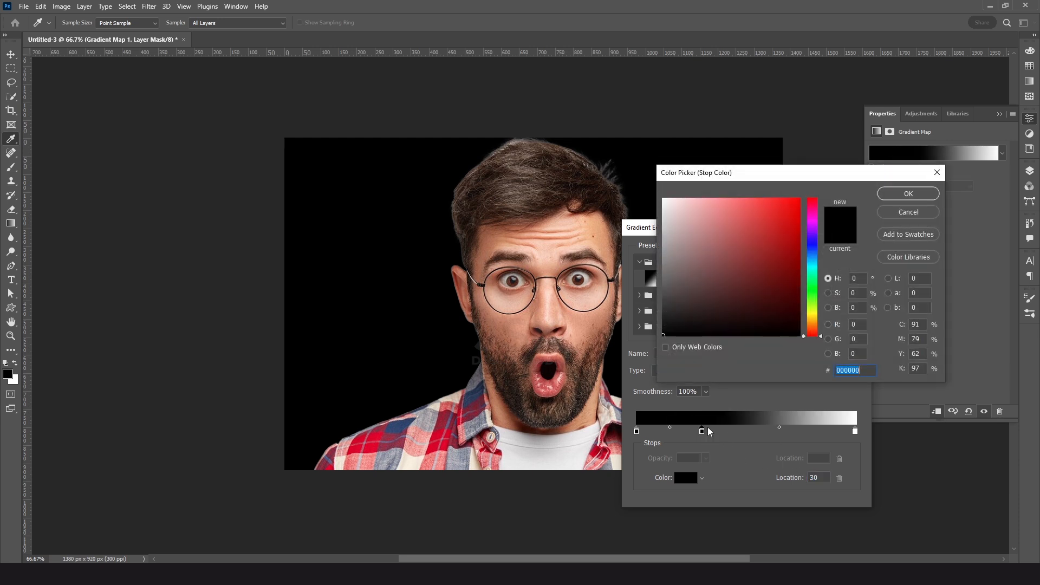
left_click(813, 254)
left_click_drag(775, 259, 792, 267)
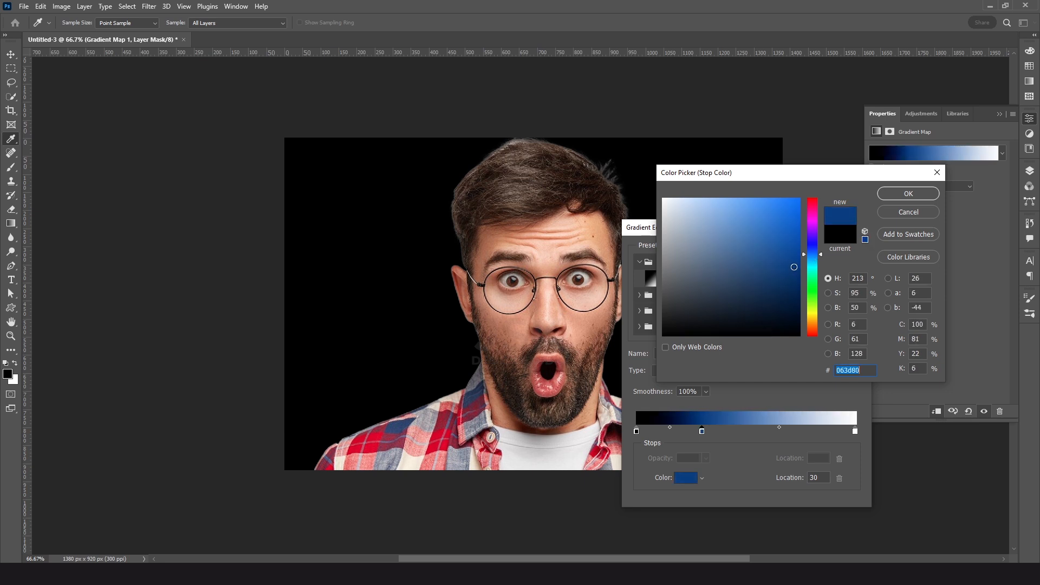
left_click(909, 193)
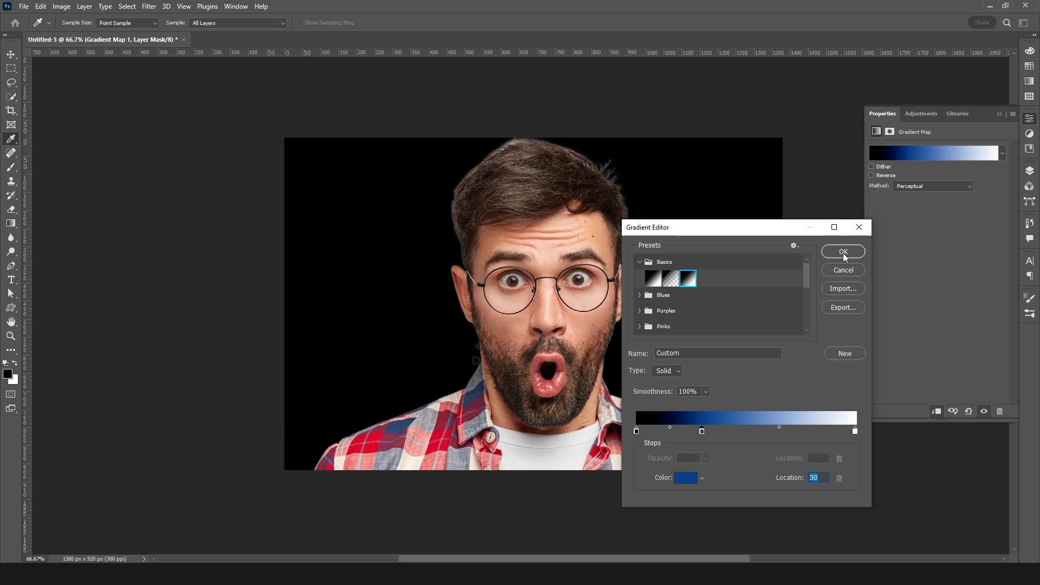
Set the gradient's white end stop at location 100 to light blue 64caf5 and accept the edited gradient
left_click(856, 433)
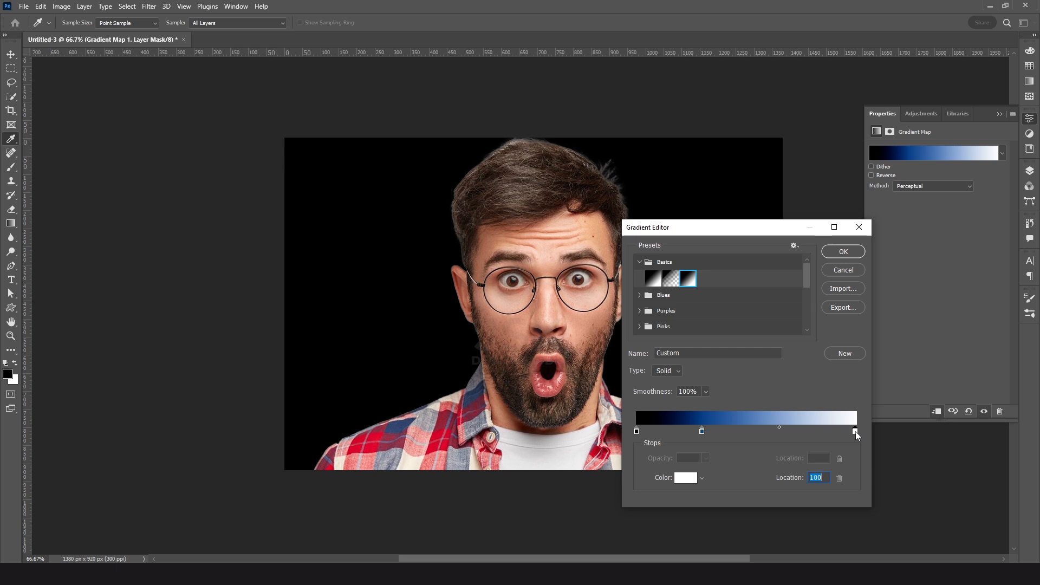
double_click(856, 433)
left_click(815, 262)
left_click_drag(769, 214, 745, 204)
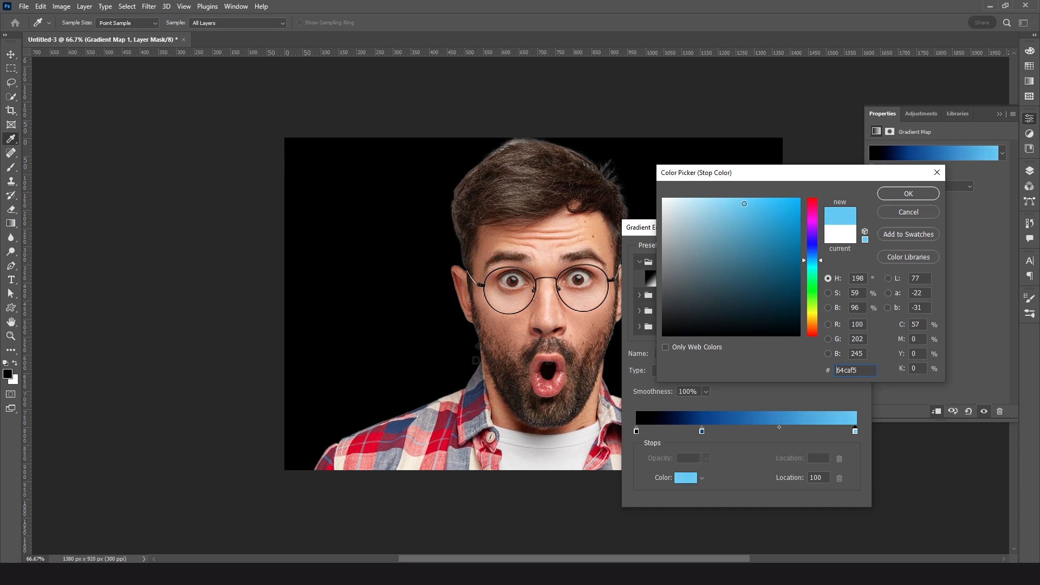
left_click(899, 194)
left_click(841, 252)
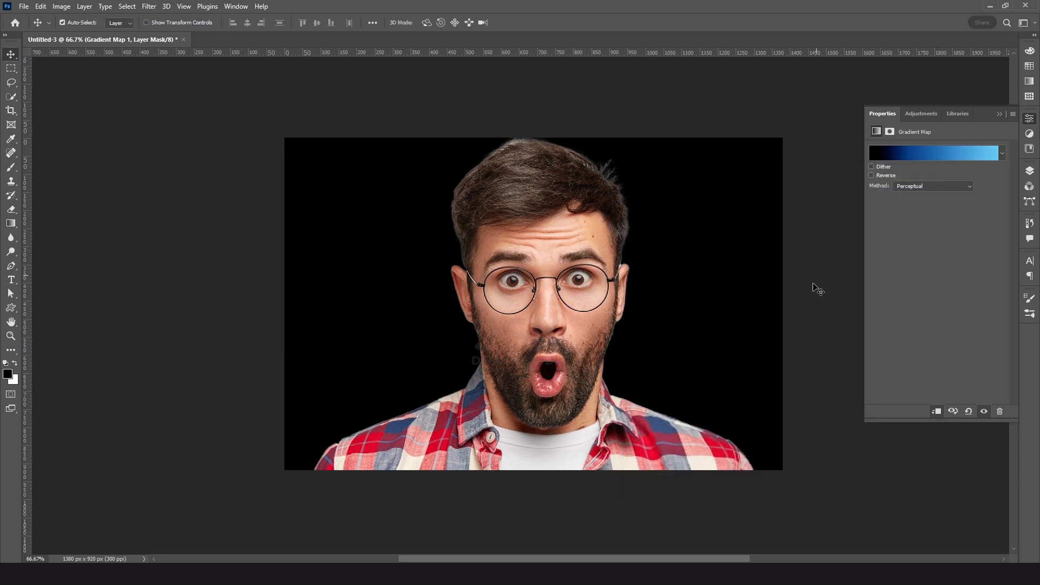
Rename the black Screen layer beneath the gradient map as Right
left_click(1030, 170)
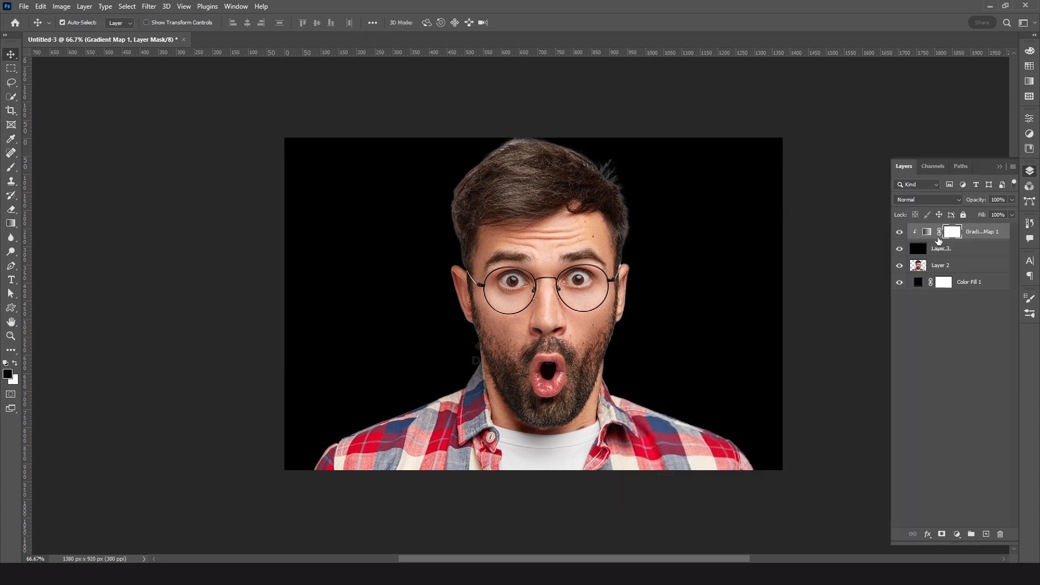
left_click(917, 249)
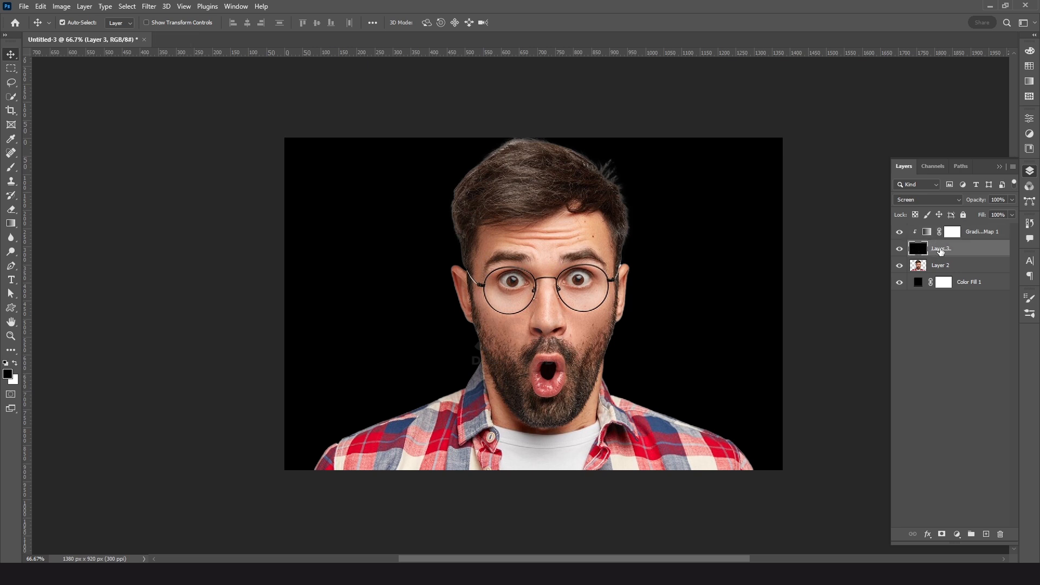
double_click(943, 249)
type("Right")
key("Return")
Switch to the Brush tool, reduce the brush size to 300 px and set its flow to 15%
key("b")
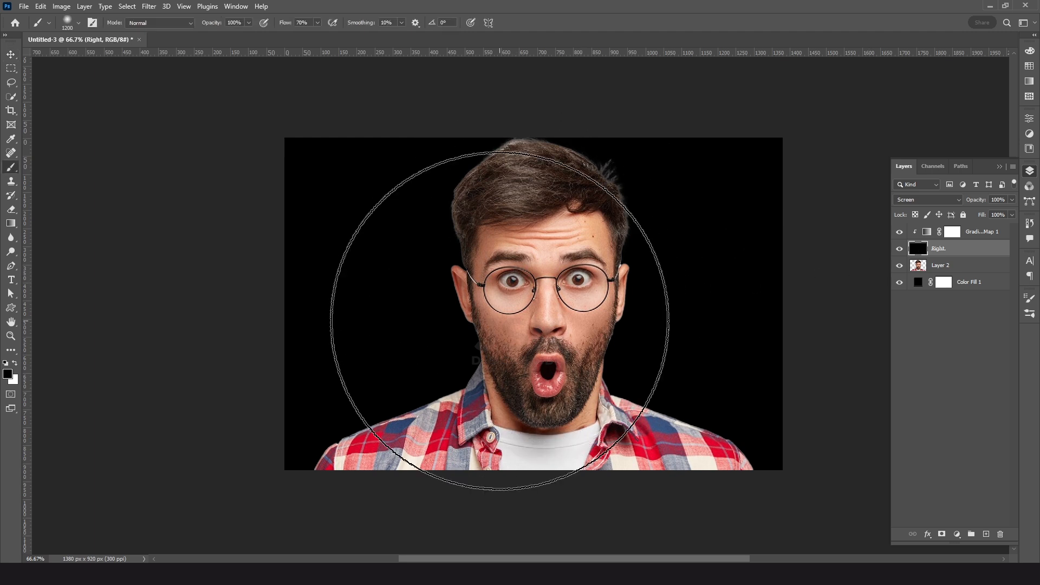
key("bracketleft")
key("bracketleft")
key("bracketleft")
key("bracketleft")
key("bracketleft")
key("bracketleft")
key("bracketleft")
key("bracketleft")
key("bracketleft")
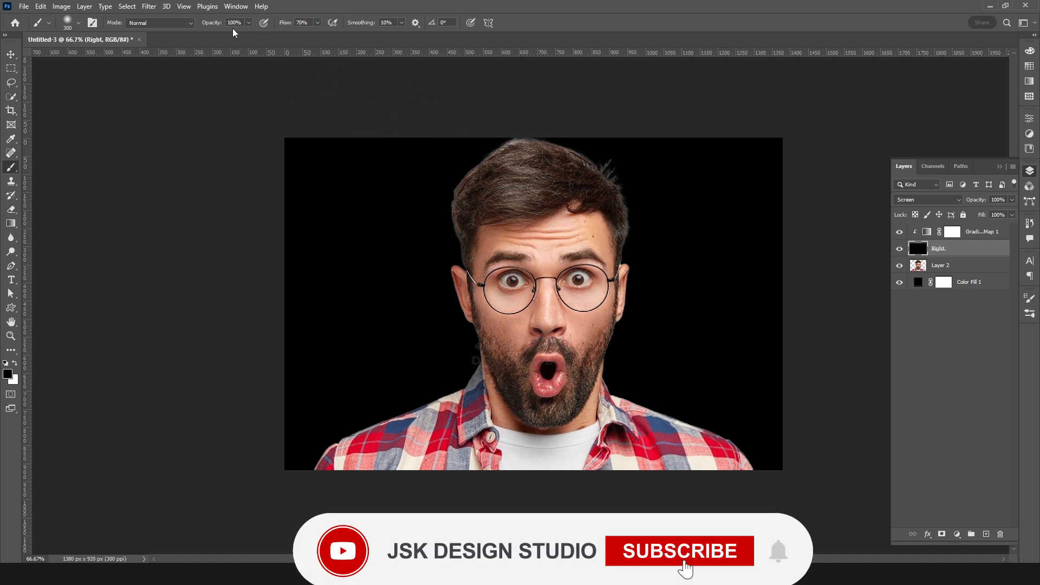
left_click(302, 22)
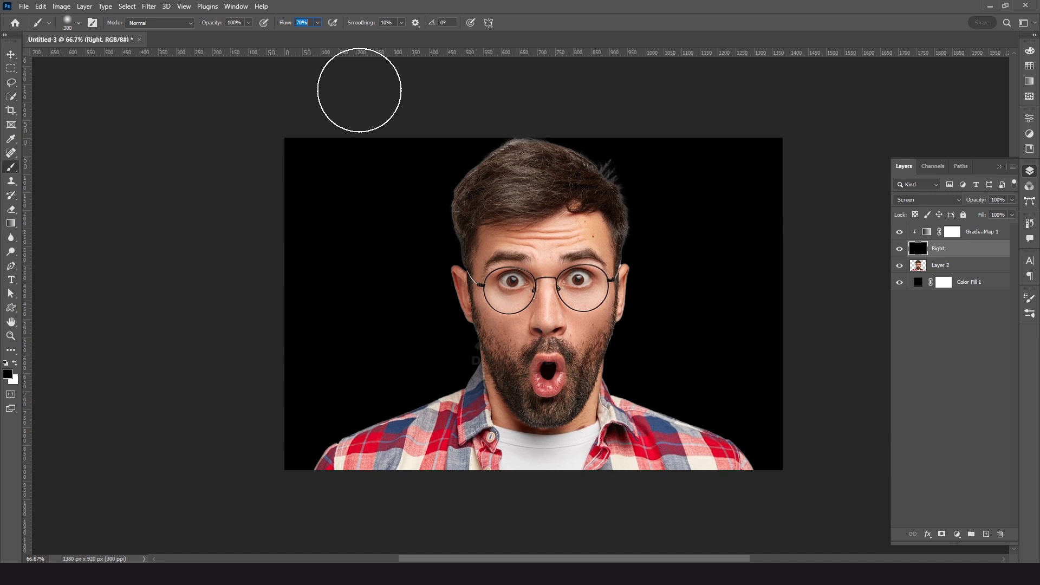
type("15")
key("Return")
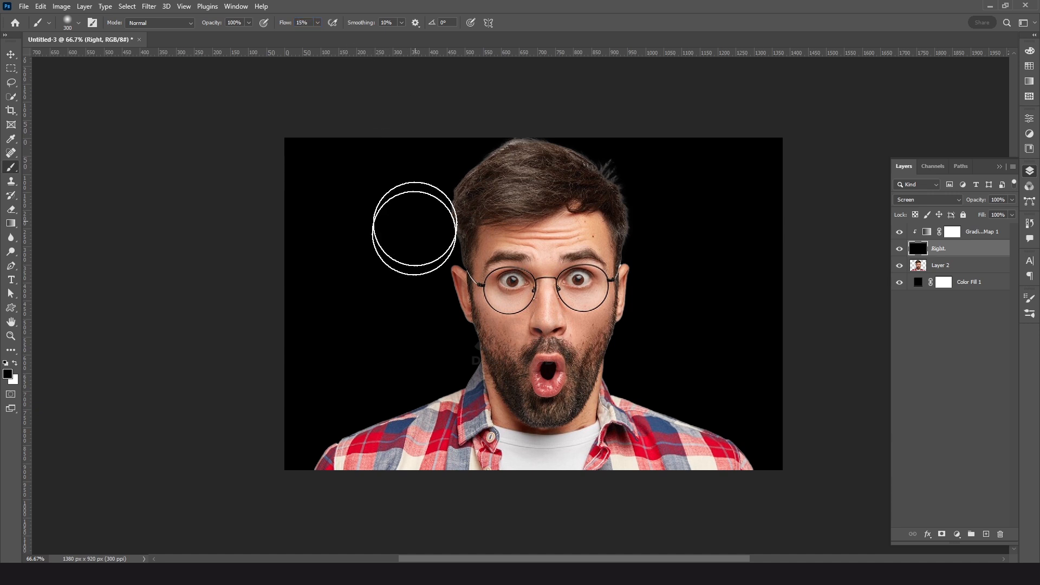
Set the brush size to 12 px with 0% hardness
right_click(412, 251)
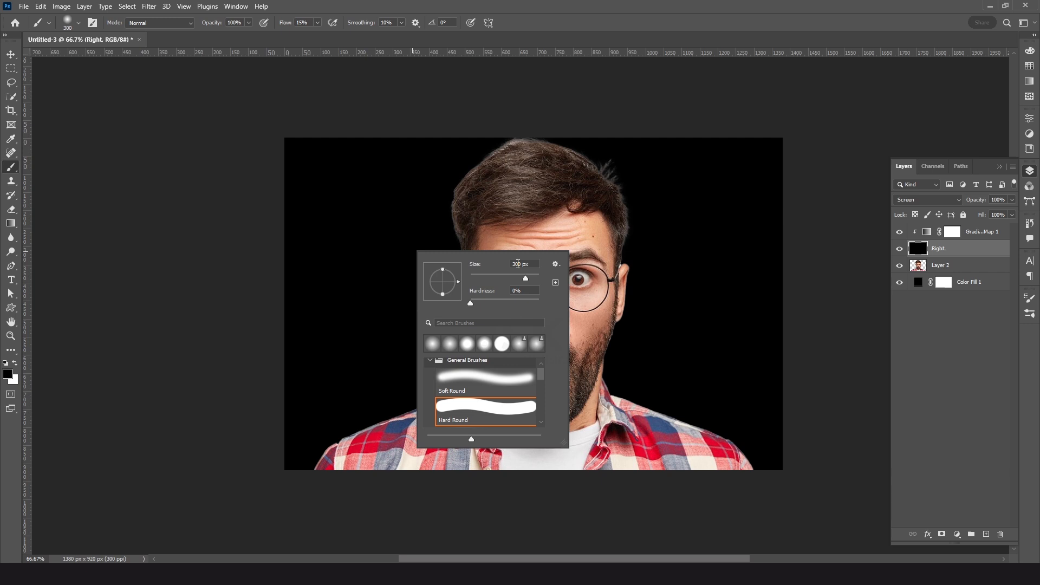
type("10")
key("Delete")
key("Tab")
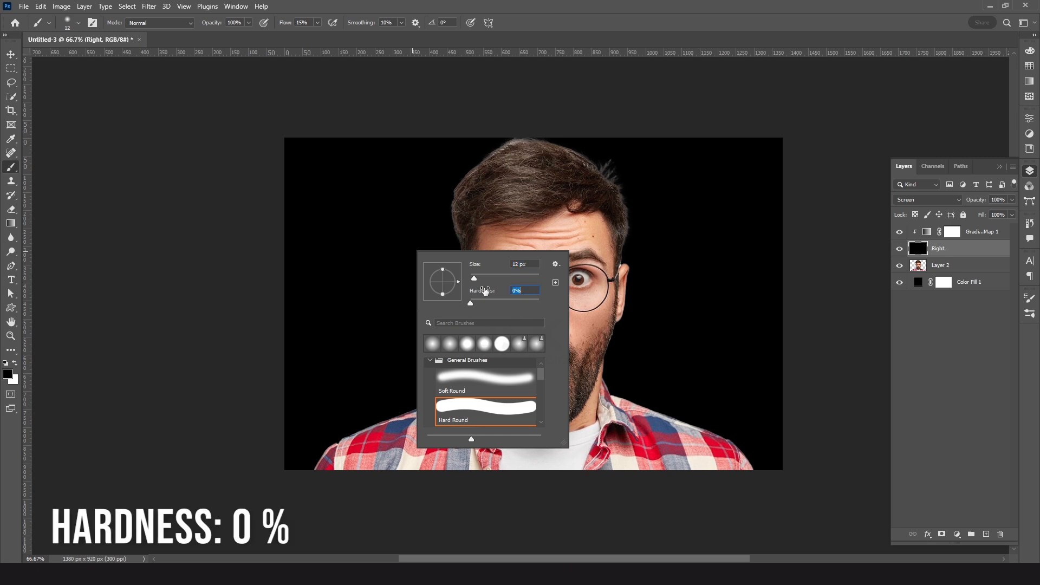
key("Return")
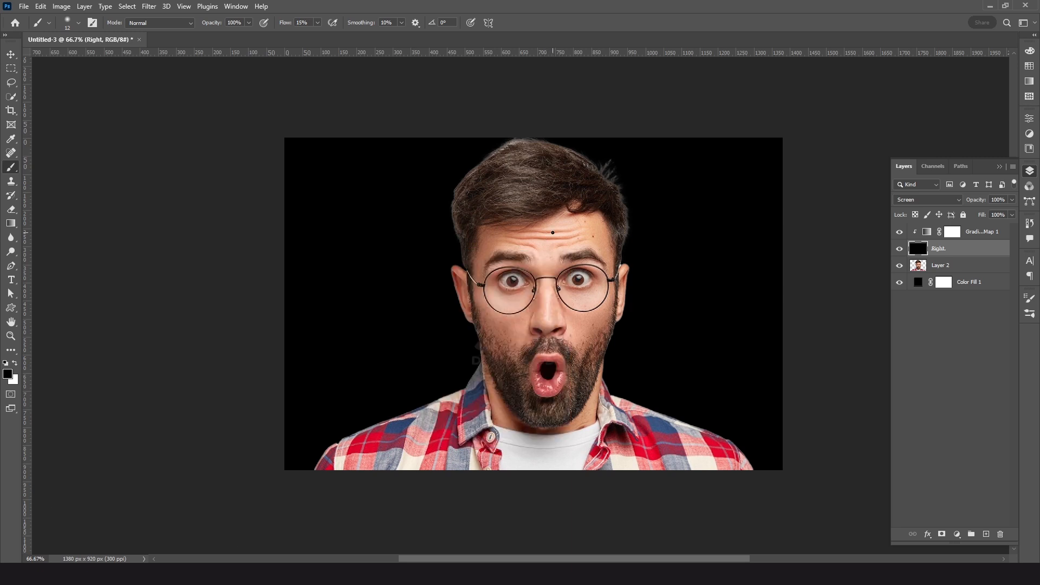
Enlarge the brush to 35 px and paint a few white test strokes over the man's hair and forehead
key("ctrl+plus")
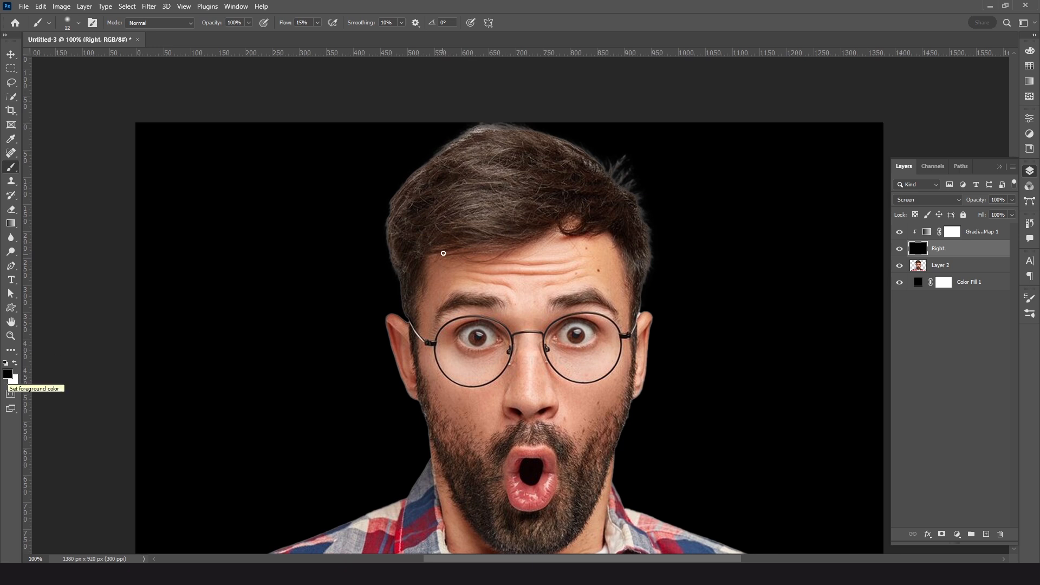
key("bracketright")
key("bracketright")
key("bracketright")
key("bracketright")
key("bracketright")
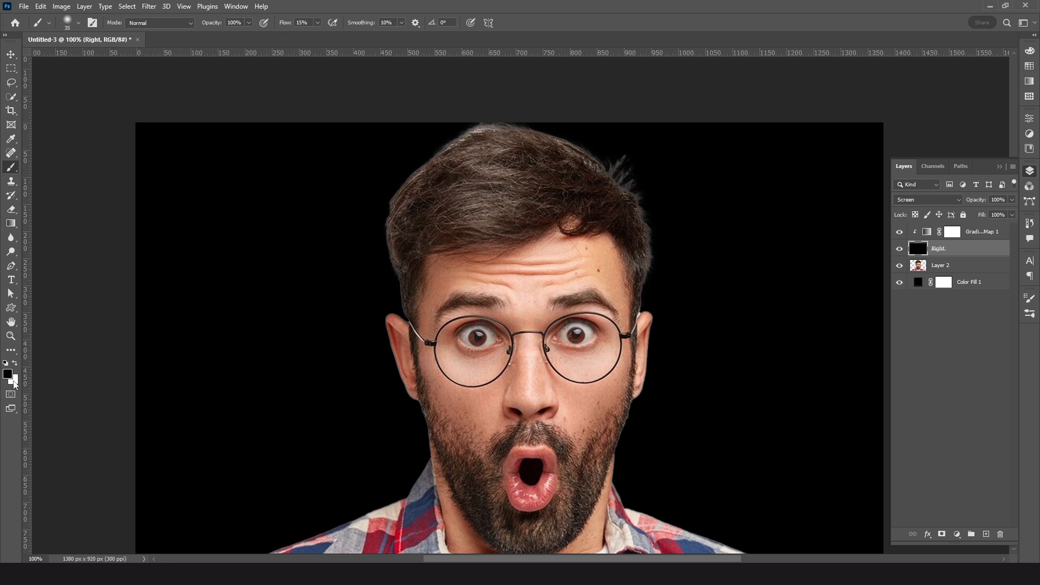
left_click(15, 365)
mouse_move(415, 179)
left_mouse_down()
mouse_move(474, 228)
mouse_move(434, 164)
left_mouse_up()
left_click_drag(418, 208, 476, 167)
left_click_drag(512, 217, 544, 237)
left_click_drag(482, 264, 493, 273)
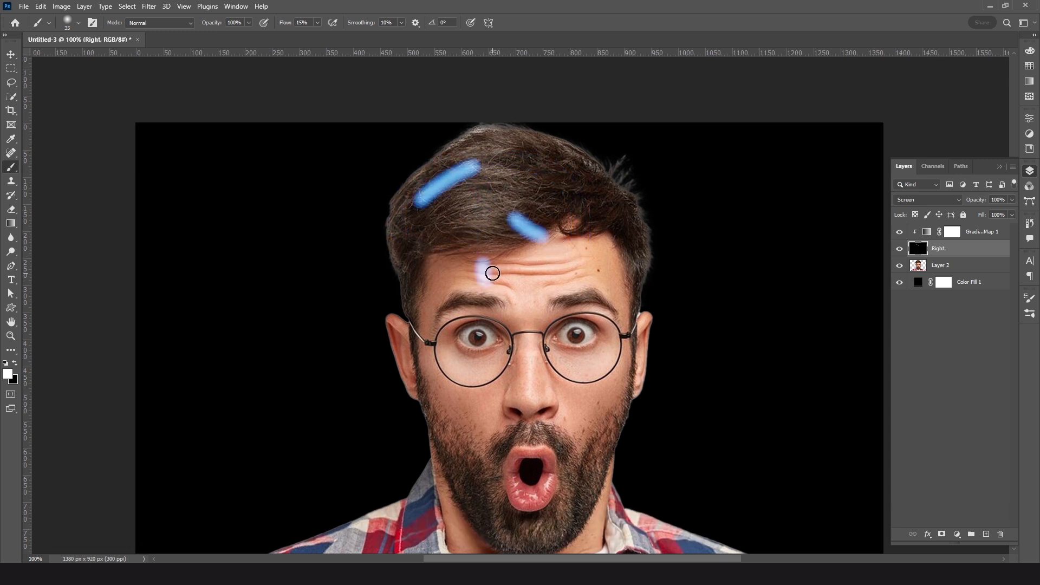
Remove the test strokes on the hair and forehead by painting over them in black
left_click(14, 363)
key("ctrl+z")
mouse_move(451, 189)
left_mouse_down()
mouse_move(508, 144)
mouse_move(399, 214)
left_mouse_up()
left_click_drag(479, 260, 488, 268)
Make white the foreground colour and set the brush size to 15 px
key("x")
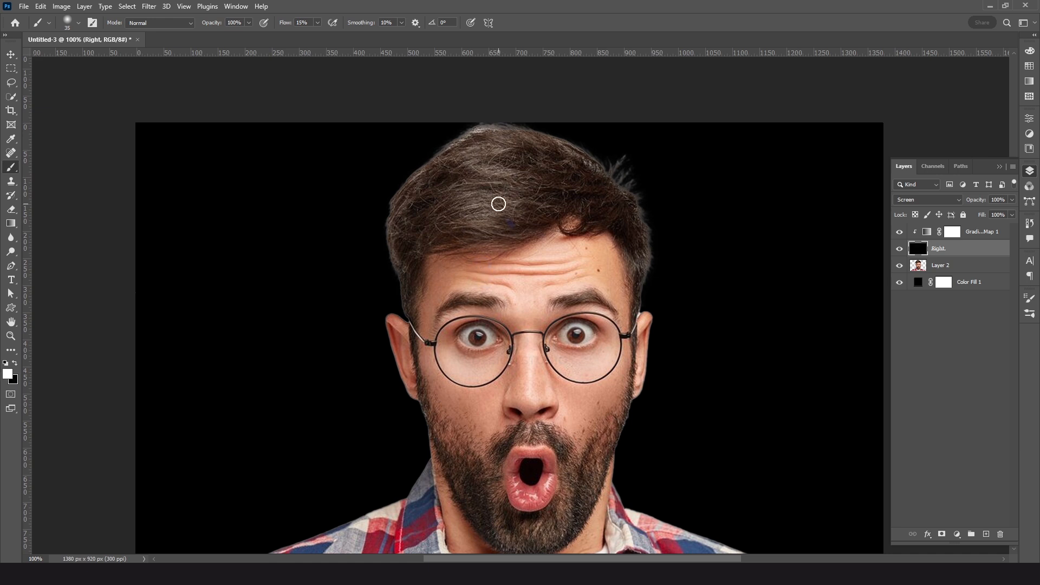
right_click(468, 200)
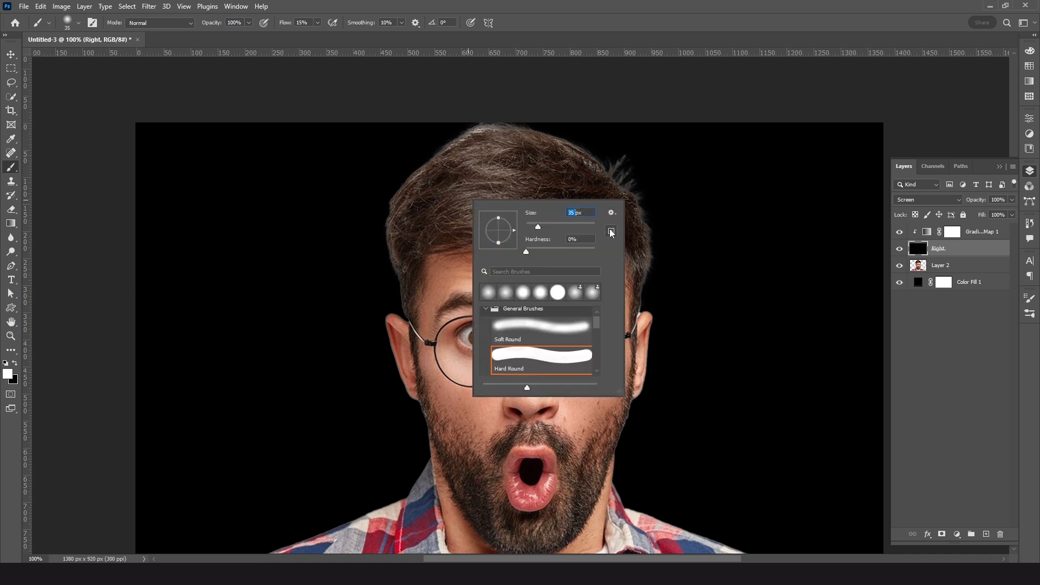
type("15")
key("Return")
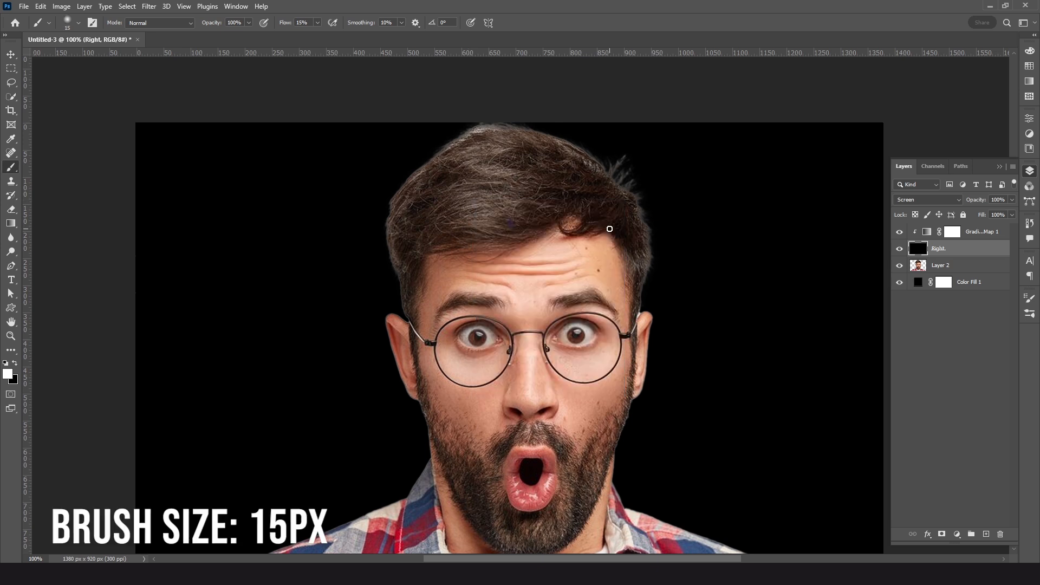
Paint a white outline on the Right layer around the man's hair and down both sides of his face and jaw
scroll(462, 257, "up", 1)
mouse_move(466, 221)
left_mouse_down()
mouse_move(421, 303)
mouse_move(399, 309)
left_mouse_up()
mouse_move(423, 84)
left_mouse_down()
mouse_move(346, 135)
mouse_move(262, 379)
mouse_move(284, 257)
mouse_move(360, 325)
left_mouse_up()
key("ctrl+minus")
scroll(332, 302, "down", 1)
scroll(332, 302, "up", 5)
mouse_move(296, 126)
left_mouse_down()
mouse_move(381, 135)
mouse_move(428, 168)
mouse_move(462, 205)
mouse_move(471, 248)
mouse_move(467, 309)
left_mouse_up()
scroll(468, 309, "down", 5)
mouse_move(610, 81)
left_mouse_down()
mouse_move(587, 217)
mouse_move(601, 266)
mouse_move(533, 247)
left_mouse_up()
Reduce the brush to 10 px and trace the man's shoulders and shirt collar edges in white
key("ctrl+plus")
key("bracketleft")
left_click_drag(454, 206, 723, 306)
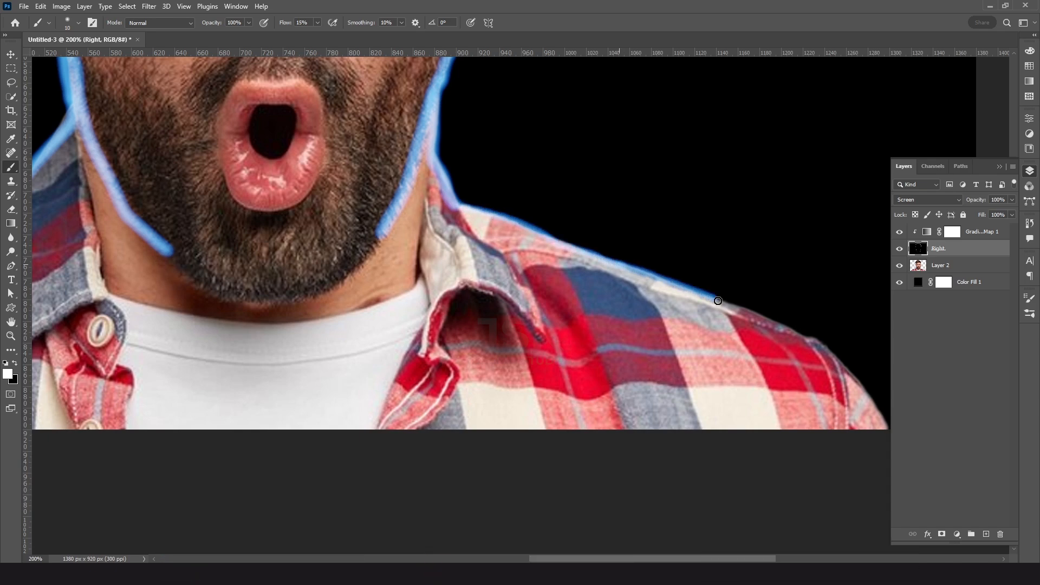
left_click_drag(618, 246, 487, 160)
left_click_drag(408, 251, 379, 179)
mouse_move(290, 265)
left_mouse_down()
mouse_move(295, 92)
mouse_move(346, 217)
mouse_move(391, 272)
left_mouse_up()
mouse_move(517, 130)
left_mouse_down()
mouse_move(379, 193)
mouse_move(42, 395)
left_mouse_up()
left_click_drag(372, 203, 572, 78)
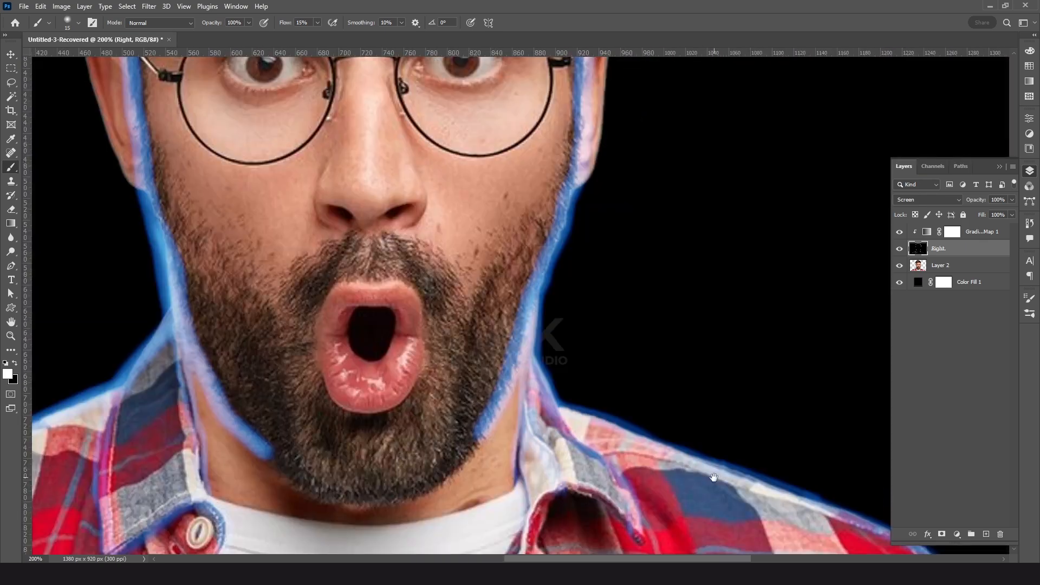
left_click_drag(515, 320, 752, 413)
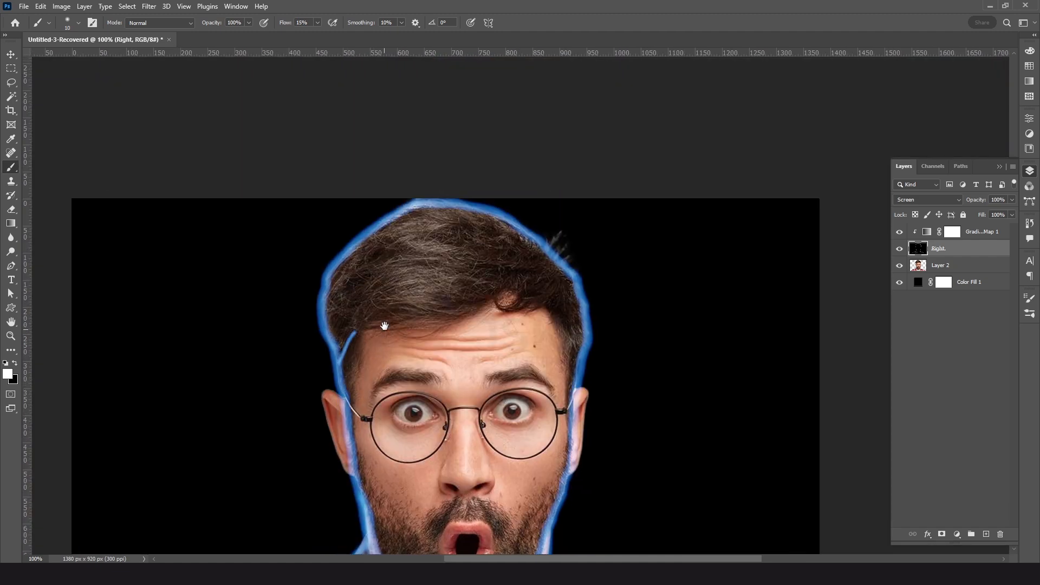
Add short inward strokes along the hair outline, and outline both ears with a 7 px brush
mouse_move(331, 303)
left_mouse_down()
mouse_move(373, 230)
mouse_move(467, 207)
mouse_move(407, 209)
mouse_move(495, 213)
mouse_move(557, 263)
mouse_move(518, 228)
mouse_move(574, 328)
left_mouse_up()
scroll(575, 329, "down", 2)
key("ctrl+plus")
key("bracketleft")
key("bracketleft")
key("bracketleft")
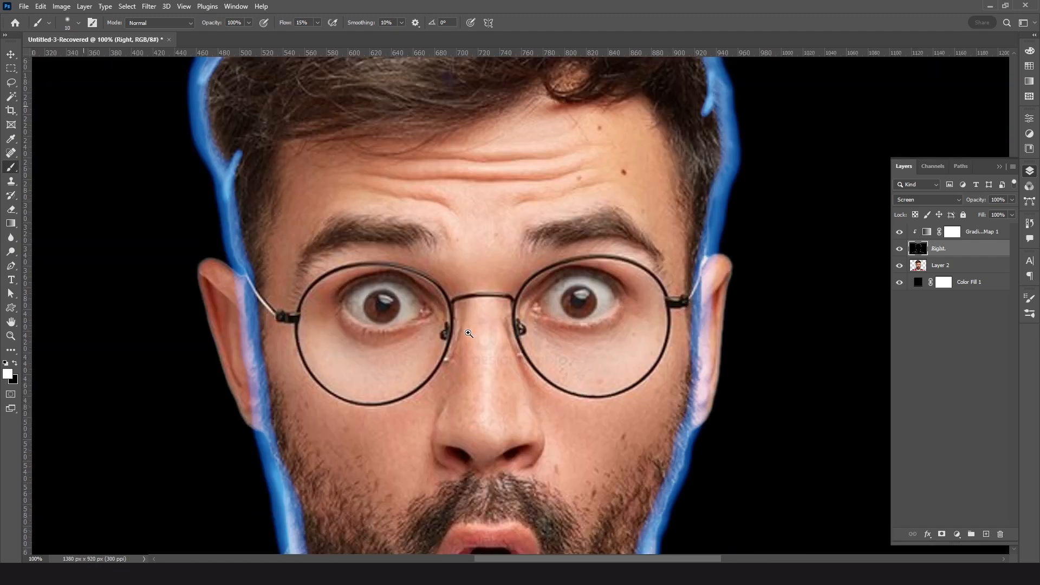
left_click_drag(723, 255, 705, 391)
left_click_drag(265, 347, 255, 390)
key("ctrl+0")
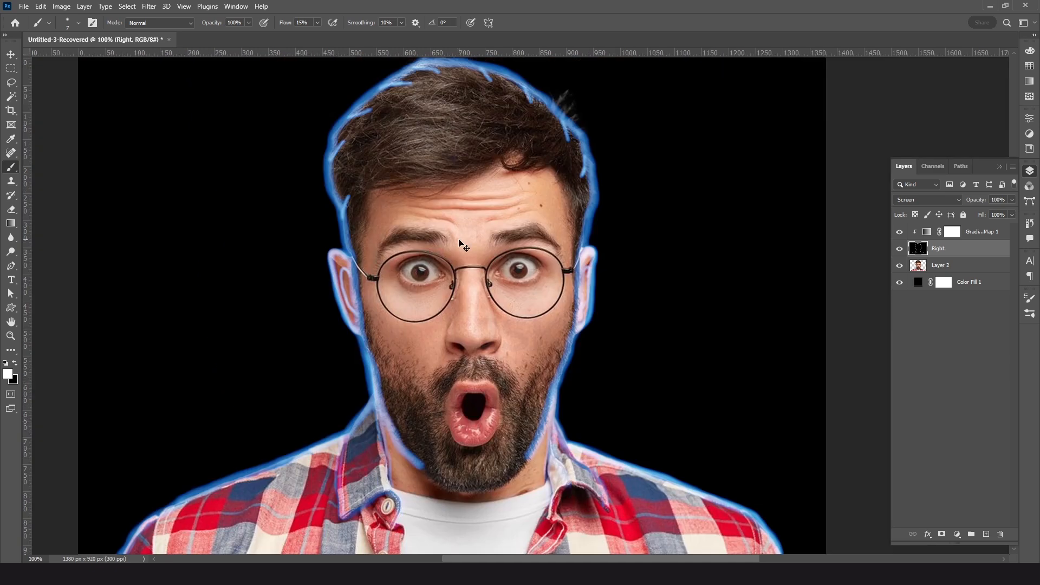
Duplicate the Right layer with its clipped gradient map below the originals and rename the Right copy as Left
key("v")
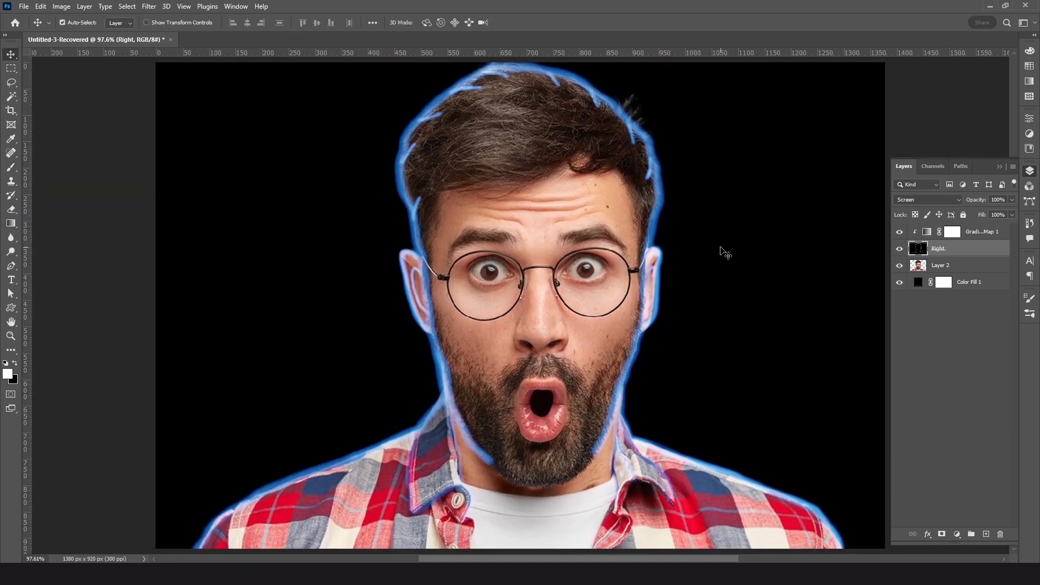
left_click_drag(981, 234, 970, 257)
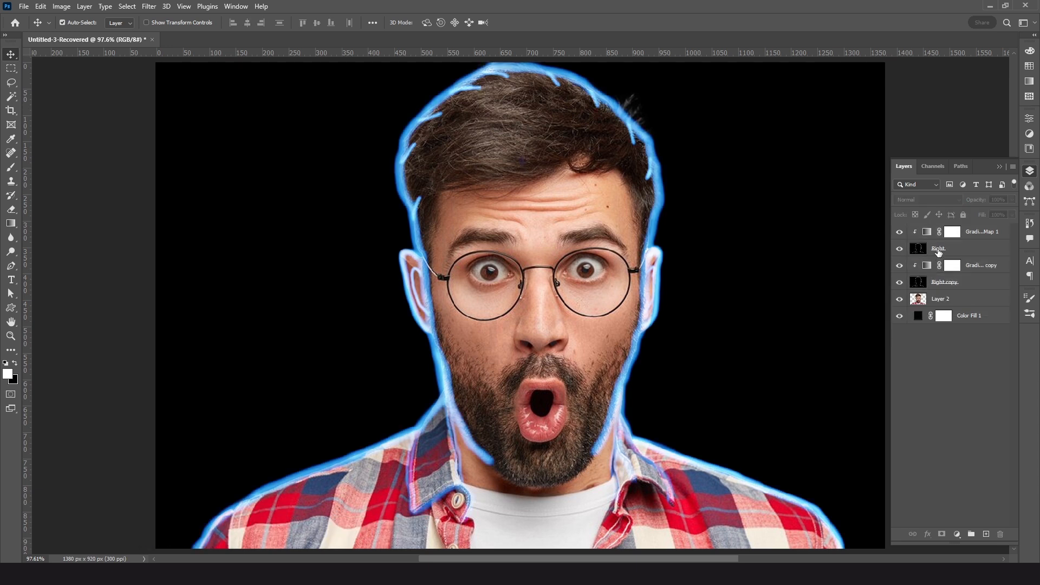
left_click(939, 285)
double_click(943, 282)
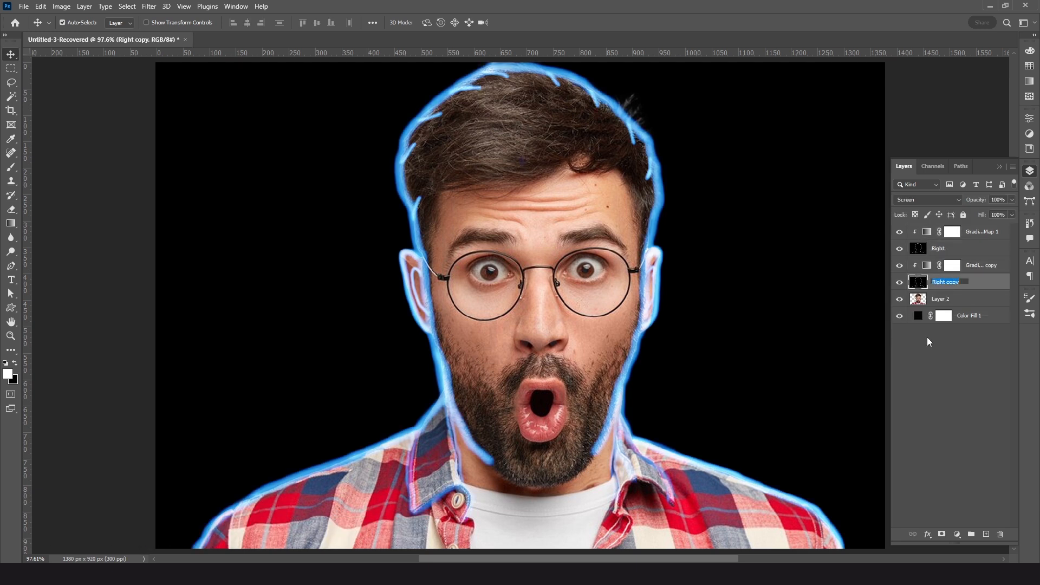
type("Left")
key("Return")
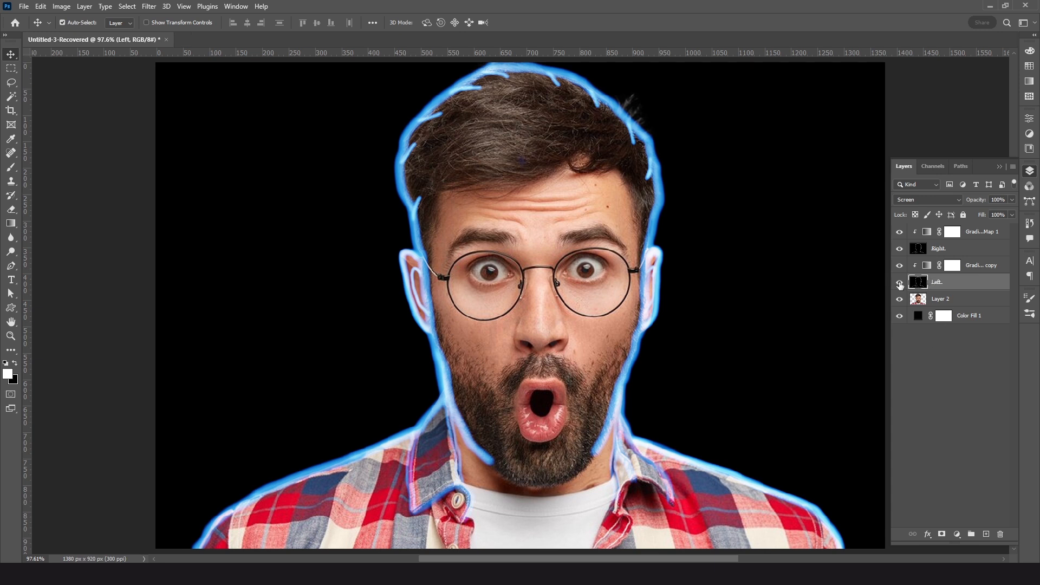
Hide the Left layer and open the Wind filter for the Right layer, with its preview zoomed out to 25%
left_click(900, 283)
left_click(918, 249)
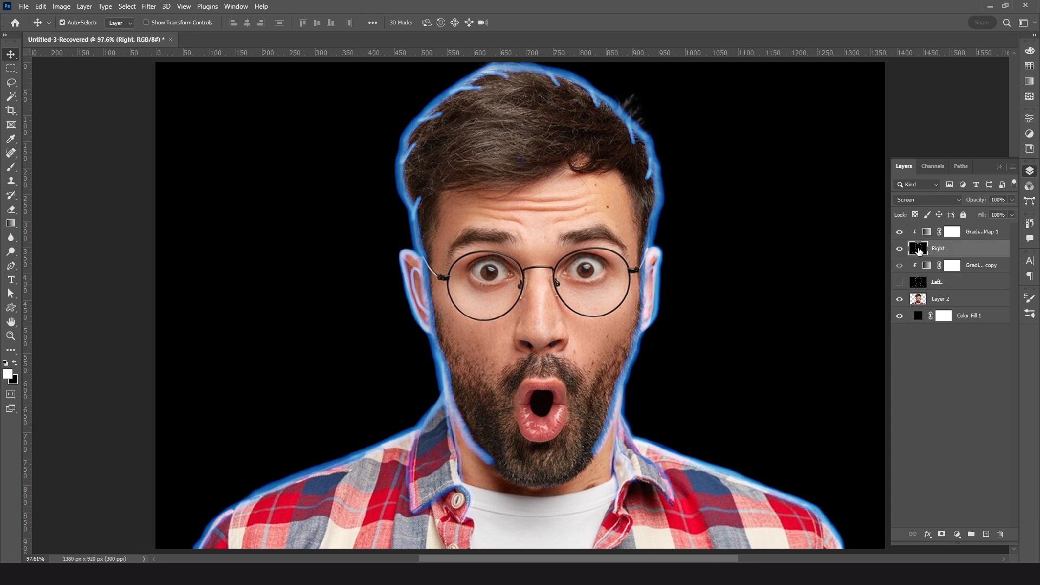
left_click(149, 6)
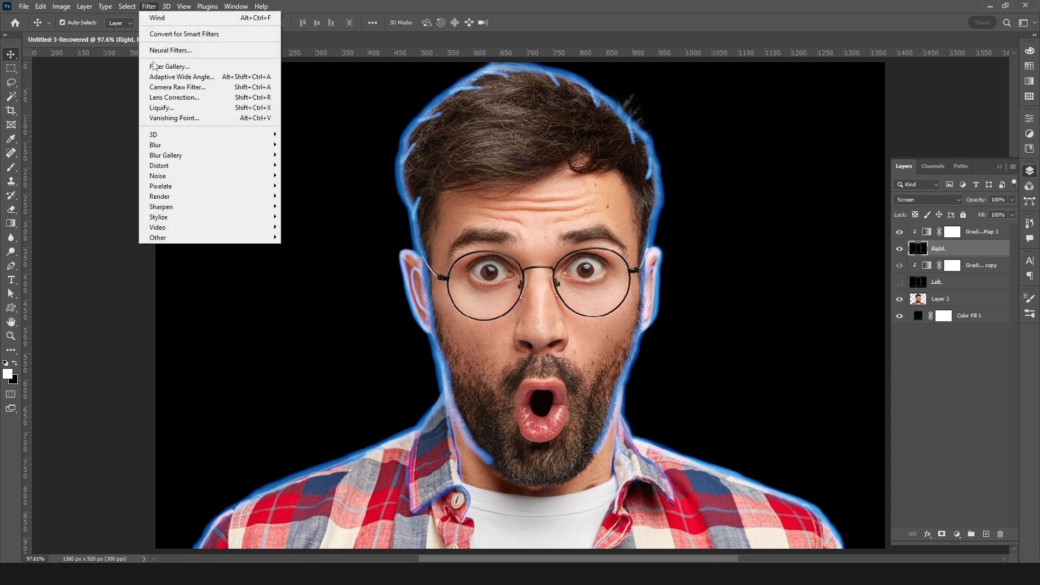
mouse_move(233, 218)
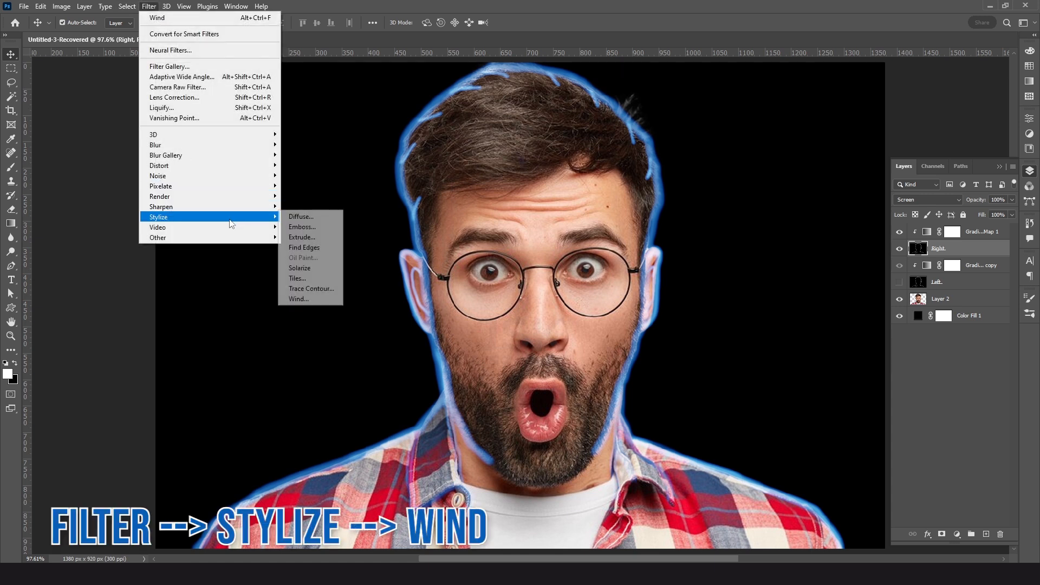
left_click(312, 299)
left_click(630, 294)
left_click(629, 295)
left_click(630, 294)
left_click(629, 294)
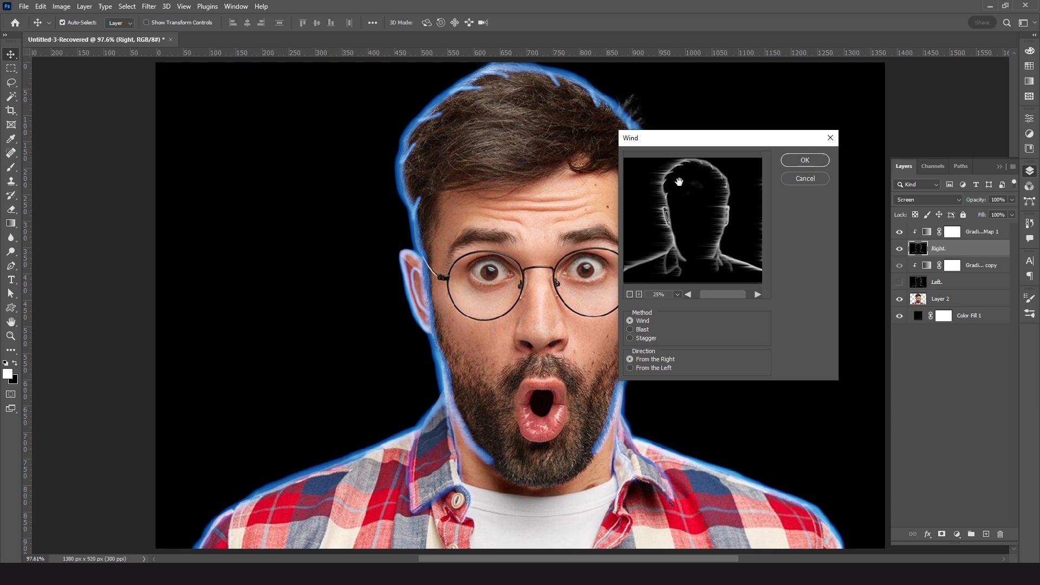
Preview the Blast and Stagger methods, then apply the filter with the Wind method and direction From the Right
left_click(630, 329)
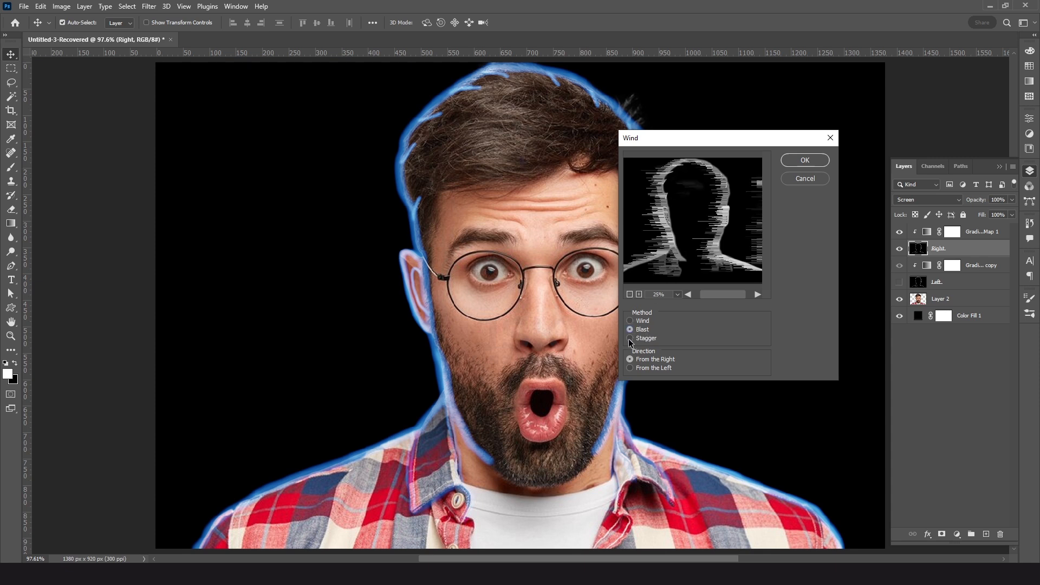
left_click(630, 339)
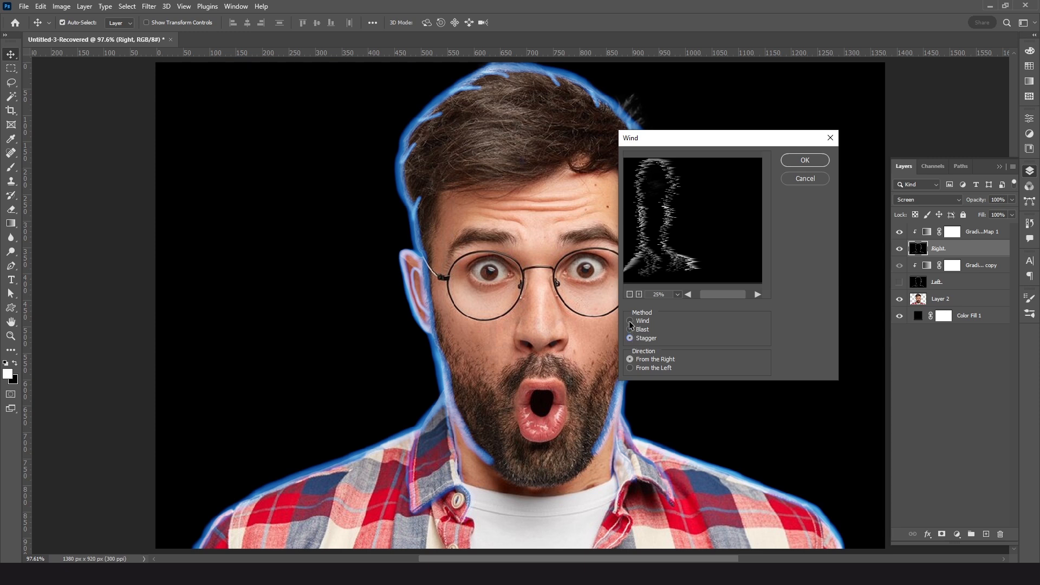
left_click(630, 321)
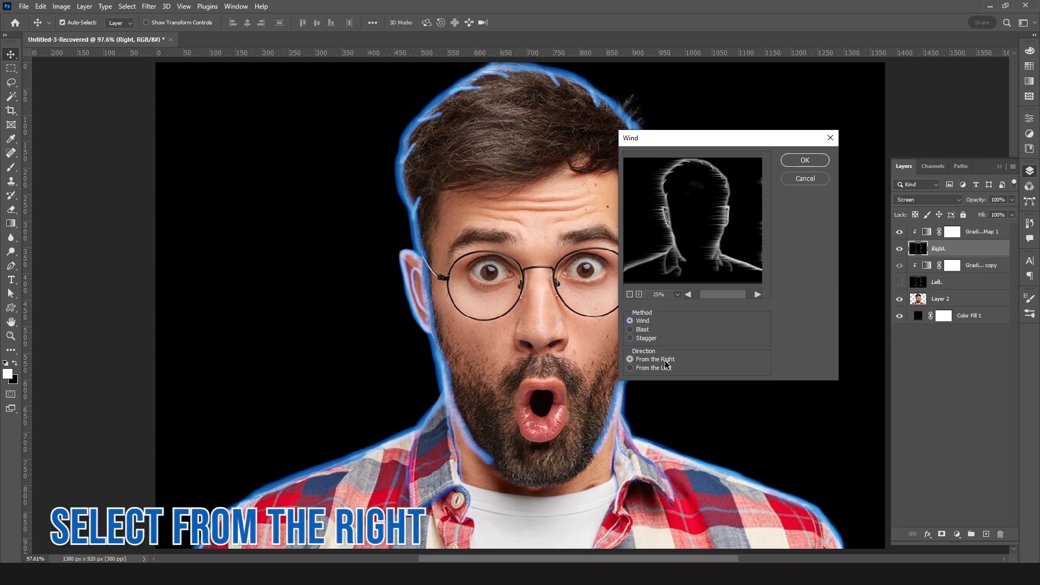
left_click(805, 161)
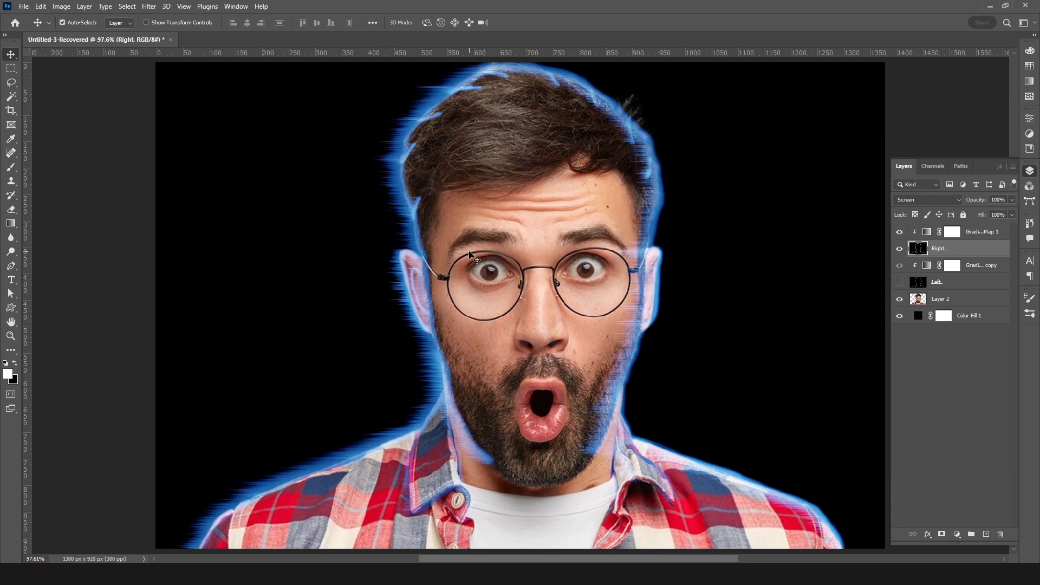
Hide the Right layer, show the Left layer, and apply the Wind filter to it with the Wind method and direction From the Left
left_click(900, 249)
left_click(899, 283)
left_click(919, 283)
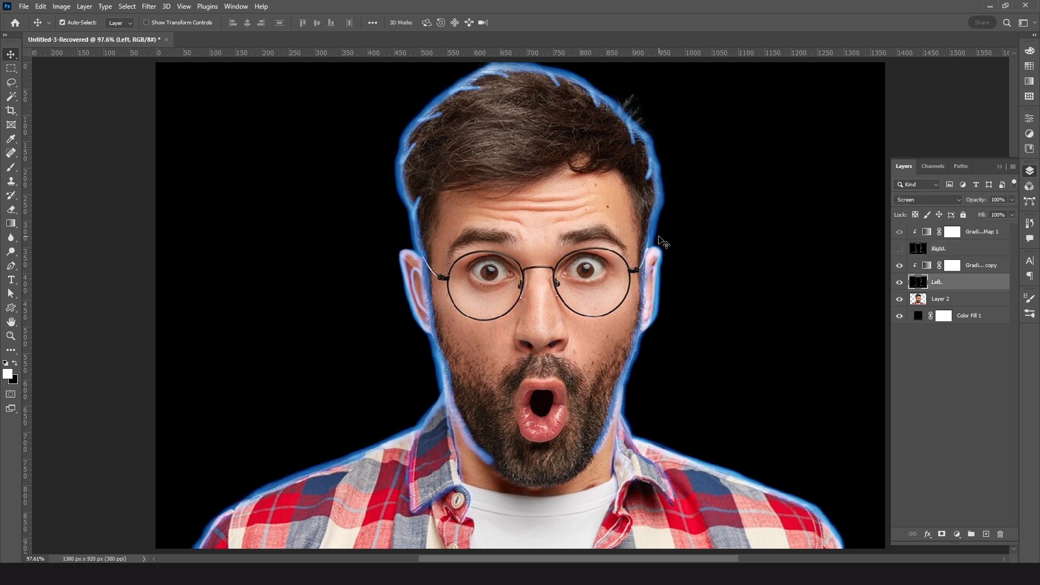
left_click(149, 7)
mouse_move(244, 218)
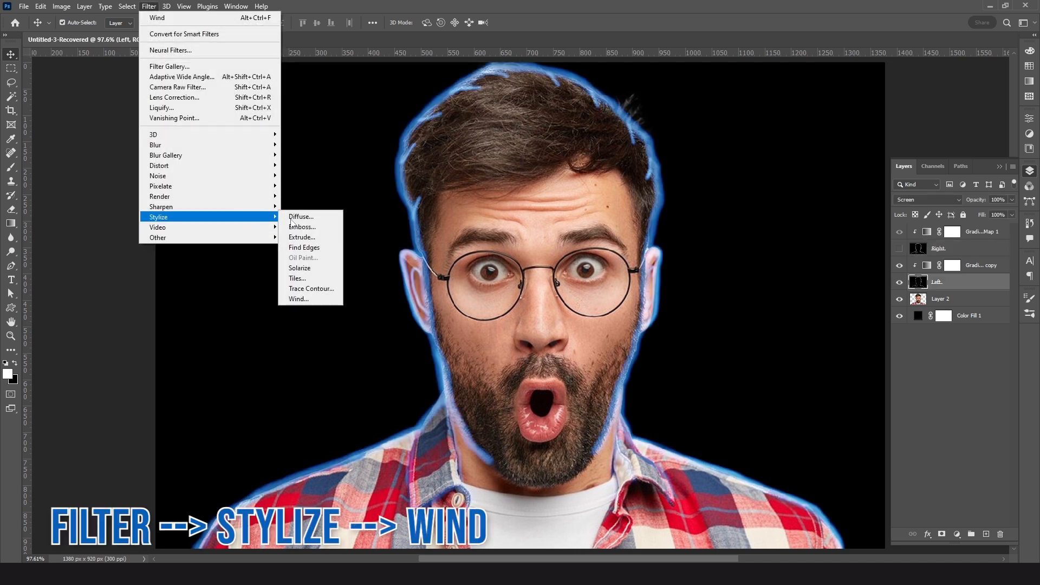
left_click(314, 299)
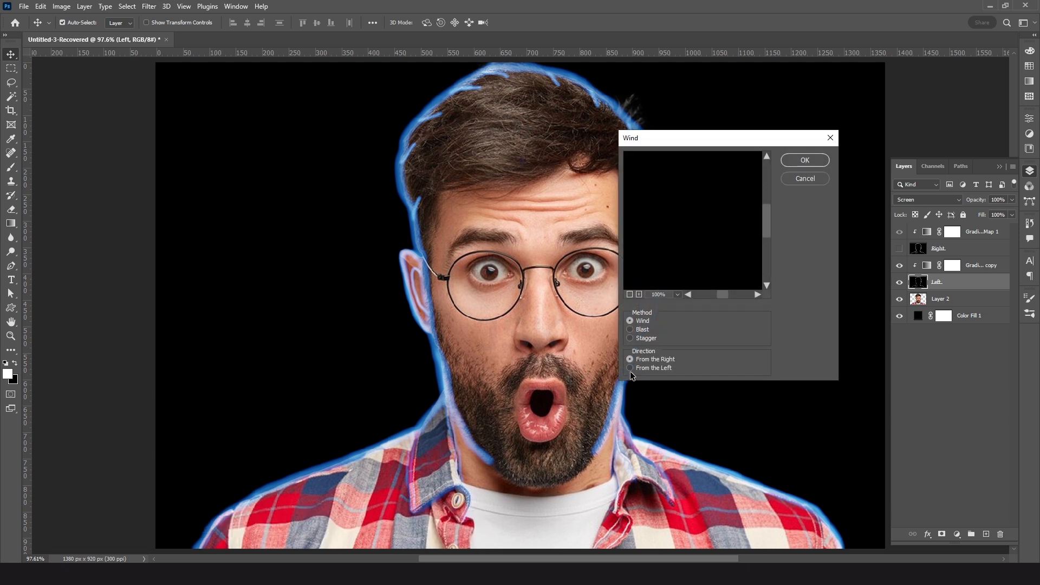
left_click(629, 295)
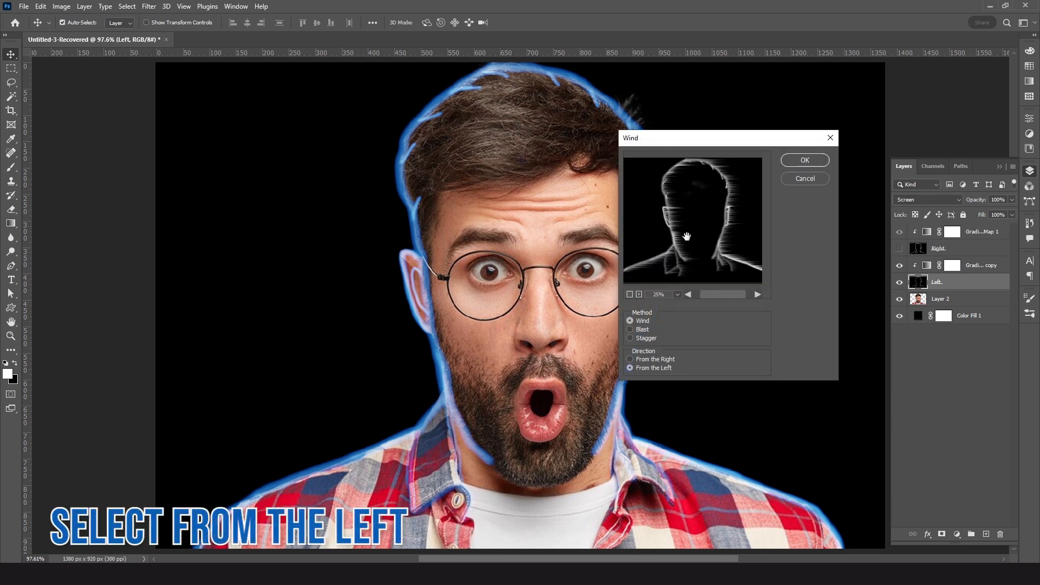
left_click(804, 161)
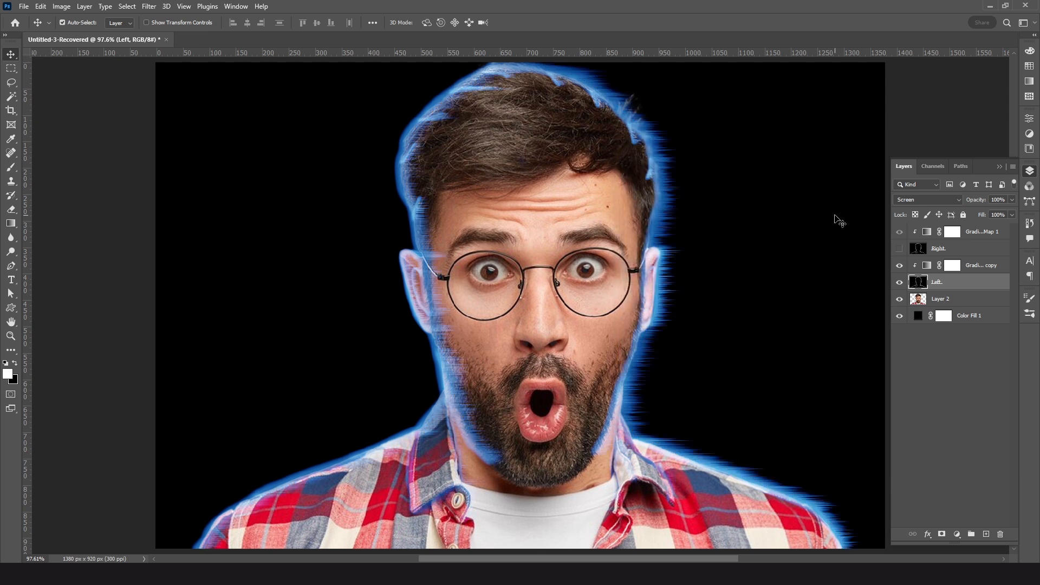
Hide the Left layer, show the Right layer, and delete its outline from the middle of the head to the canvas's right edge
left_click(900, 282)
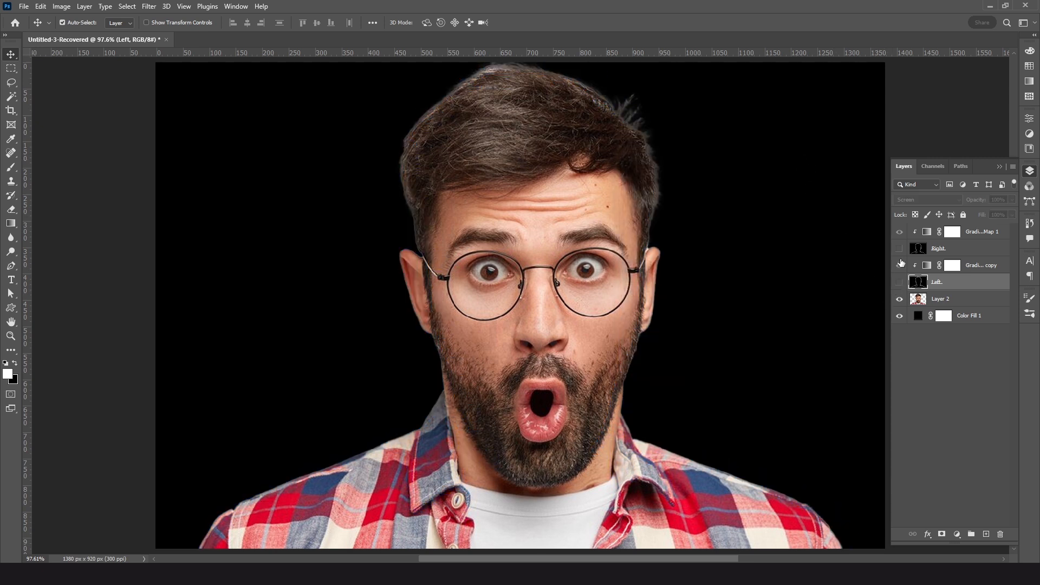
left_click(900, 249)
left_click(915, 251)
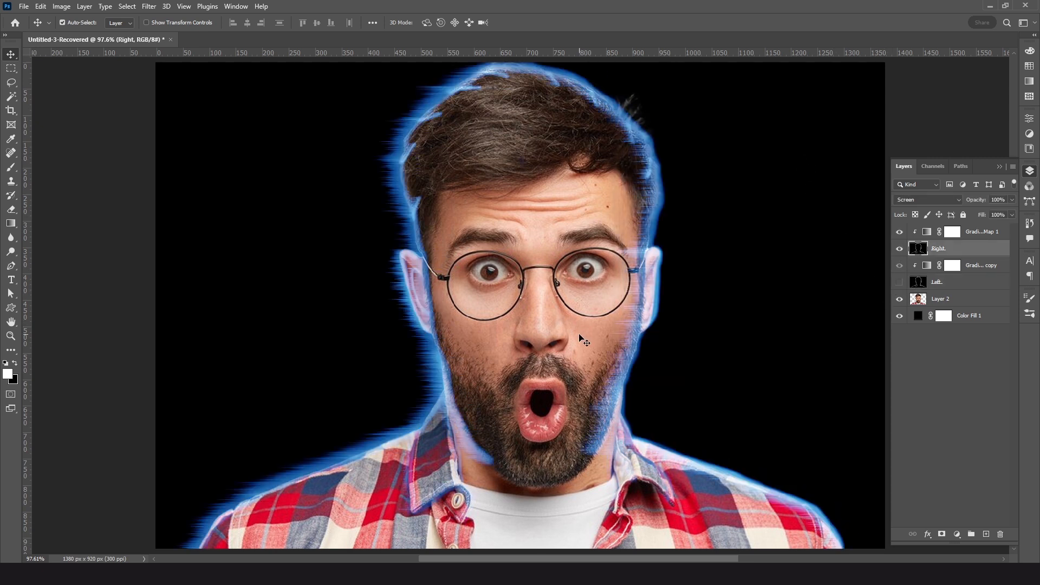
left_click(563, 332, "alt")
left_click(564, 333, "alt")
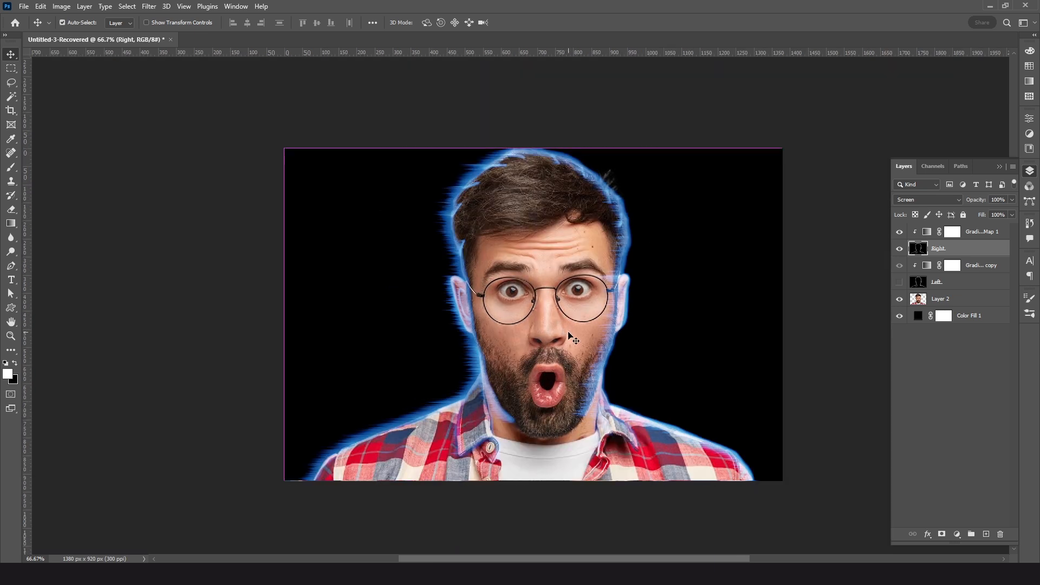
left_click(7, 69)
left_click(60, 68)
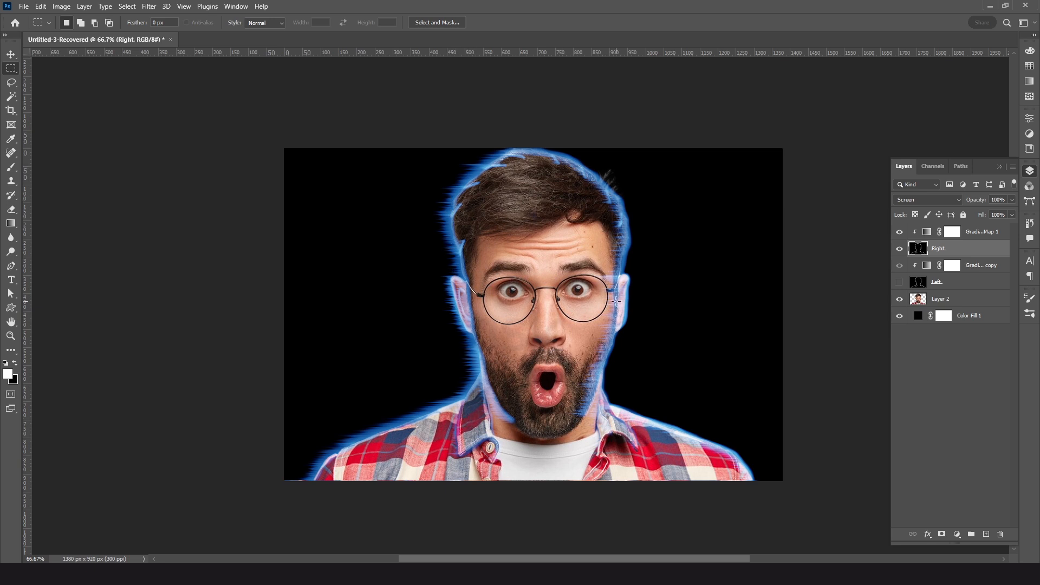
left_click_drag(541, 138, 866, 520)
key("Delete")
key("ctrl+d")
key("v")
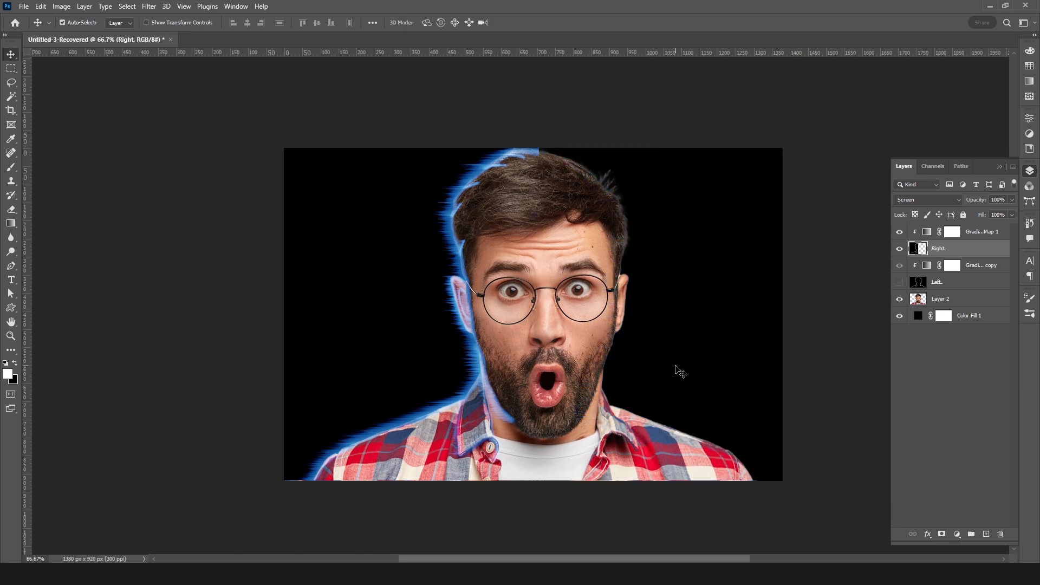
Restore the last selection, place a vertical guide along its inner edge through the middle of the face, and deselect
key("ctrl+shift+d")
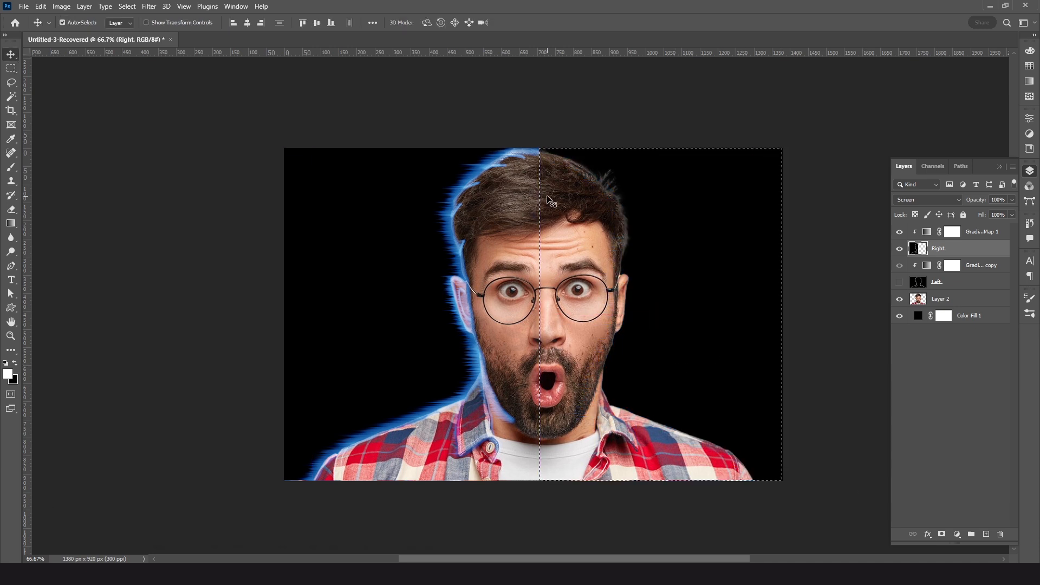
left_click_drag(31, 124, 539, 118)
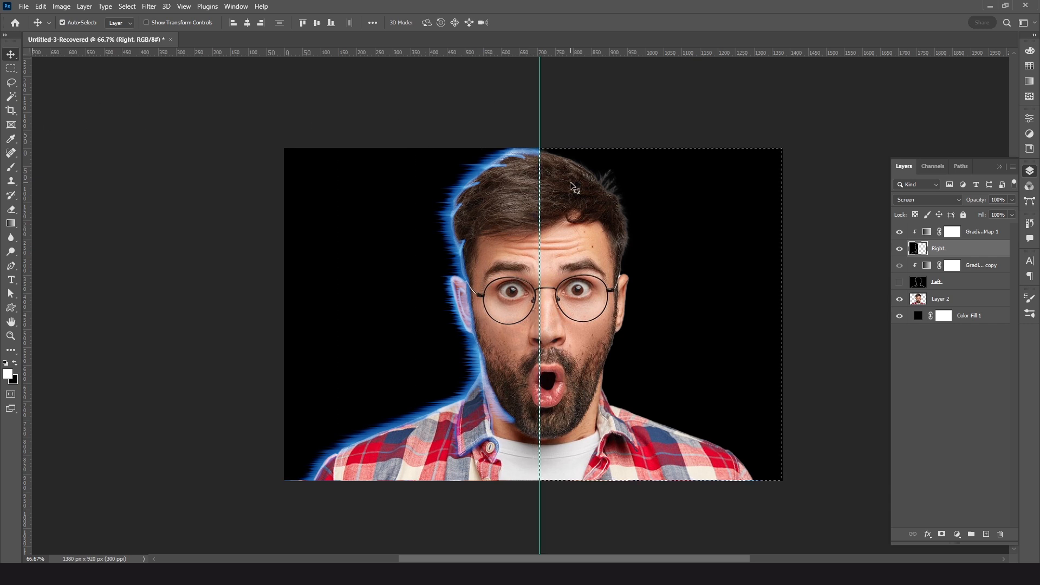
key("ctrl+d")
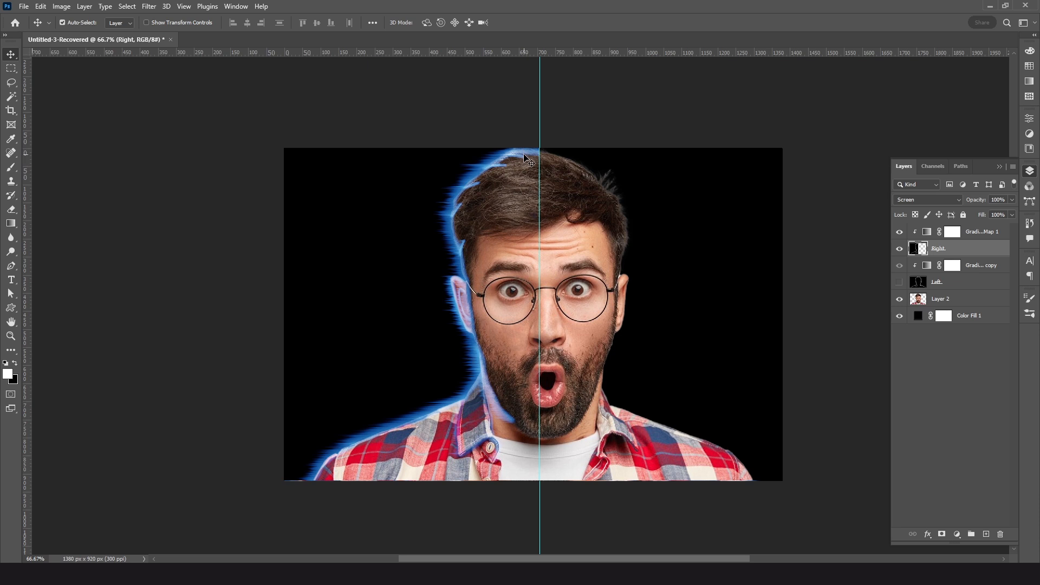
Hide the Right layer, show the Left layer, and delete its outline from the canvas's left edge up to the vertical guide
left_click(900, 249)
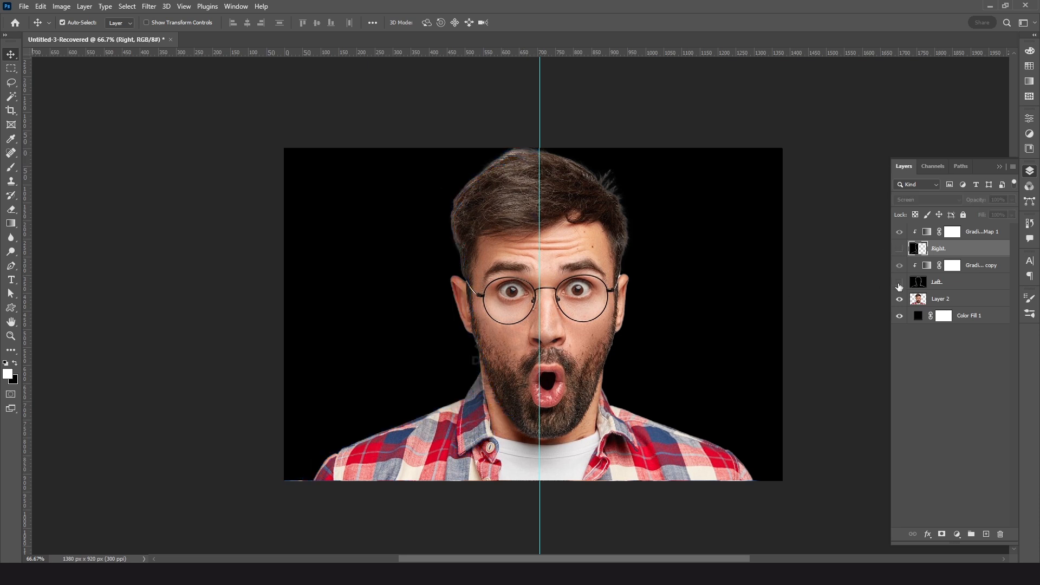
left_click(900, 284)
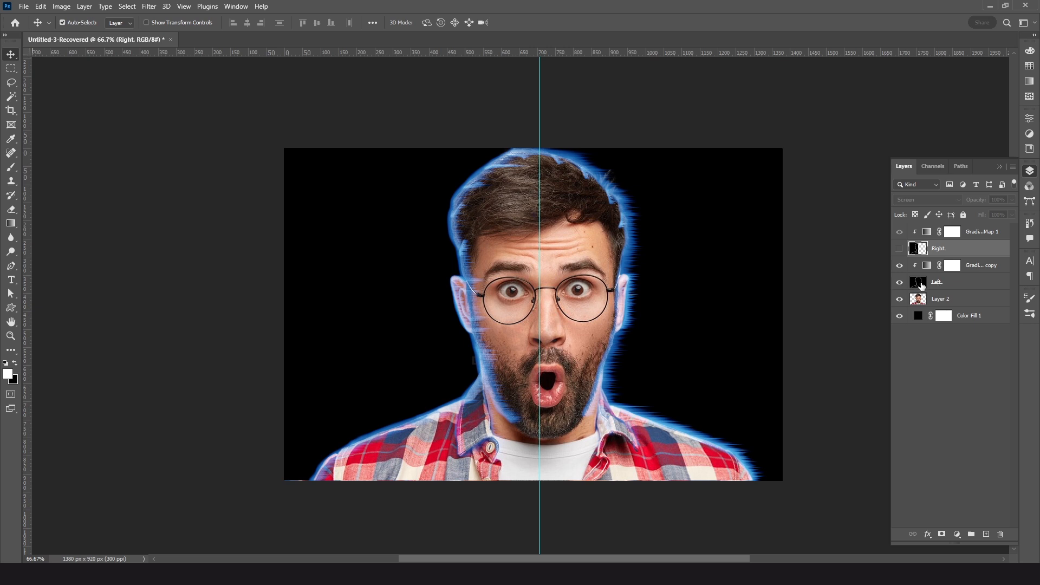
left_click(922, 284)
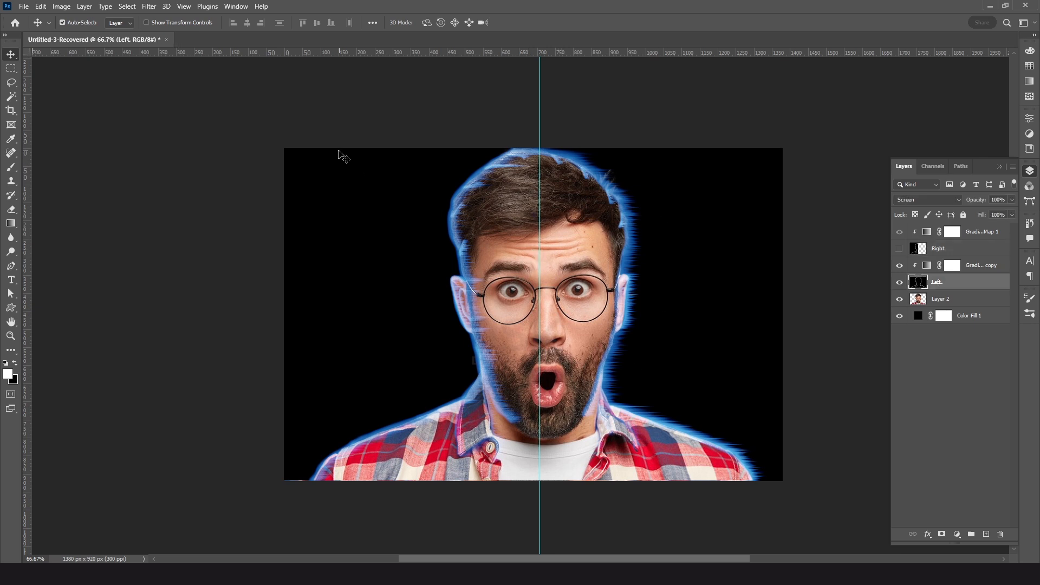
key("m")
left_click_drag(268, 95, 535, 504)
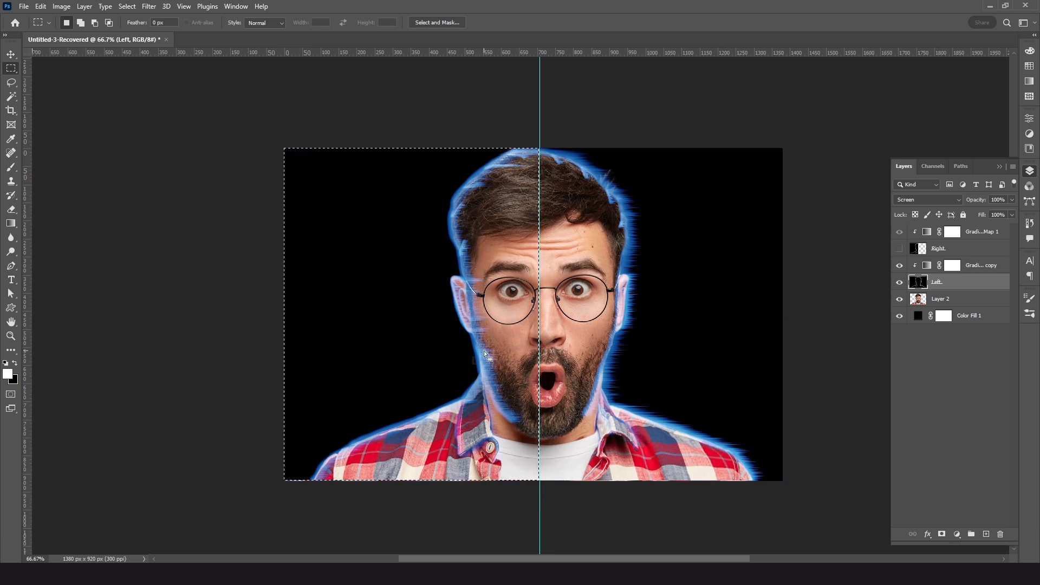
key("Delete")
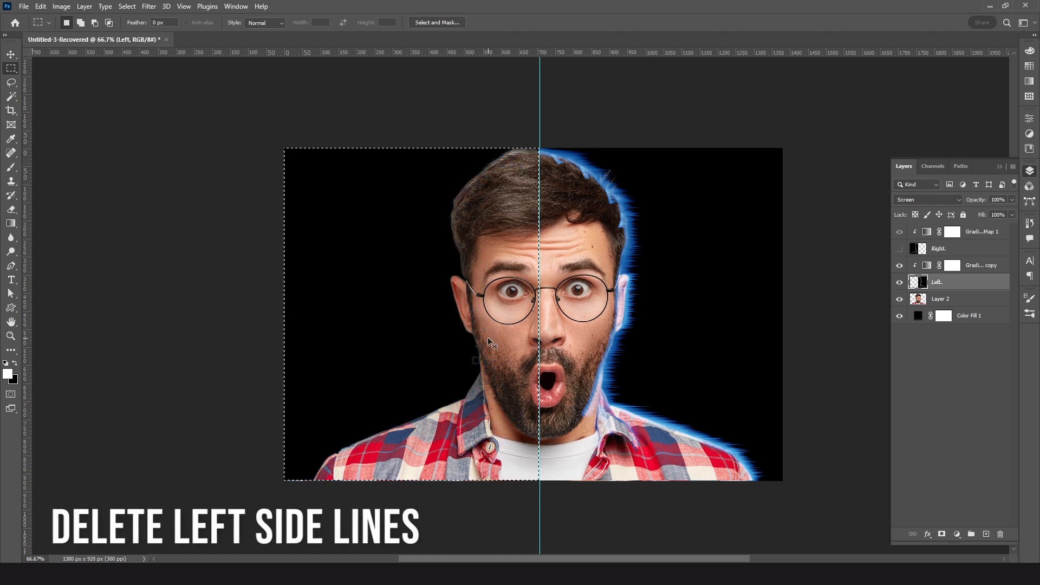
key("ctrl+d")
key("v")
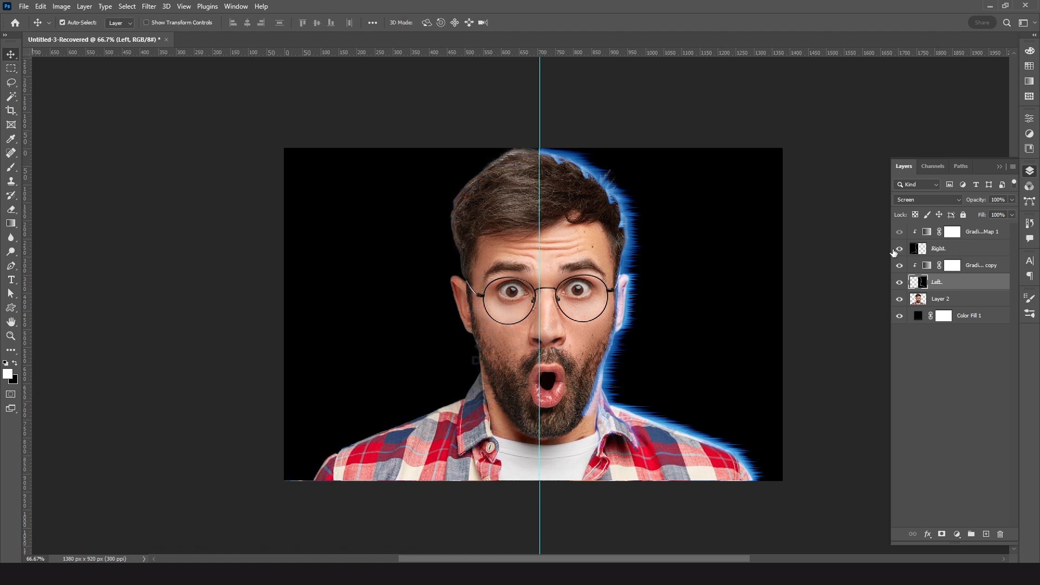
Show the Right layer together with the Left layer and remove the vertical guide
left_click(898, 249)
left_click_drag(539, 130, 22, 139)
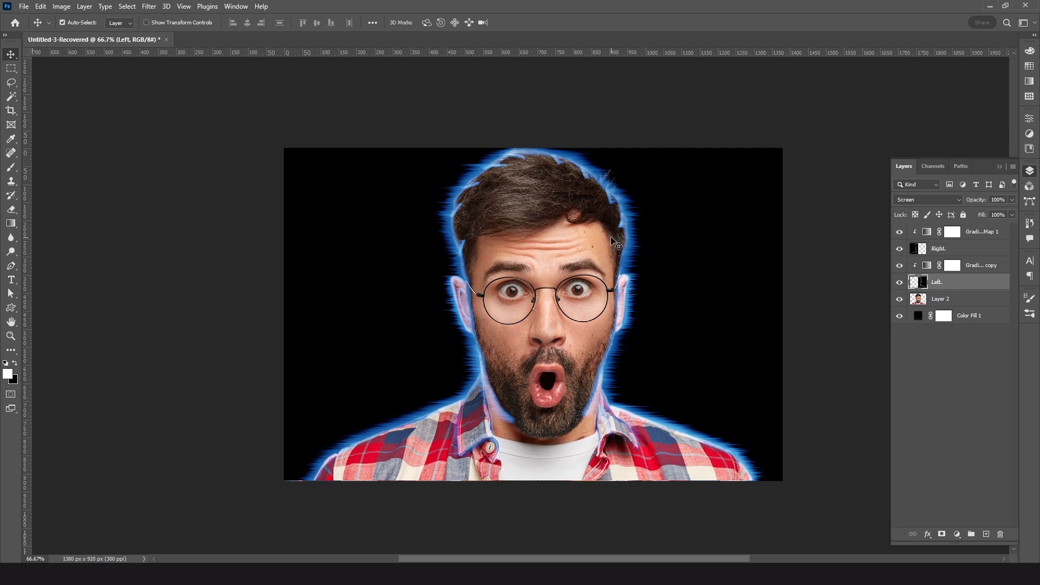
scroll(615, 244, "up", 1)
scroll(581, 255, "down", 1)
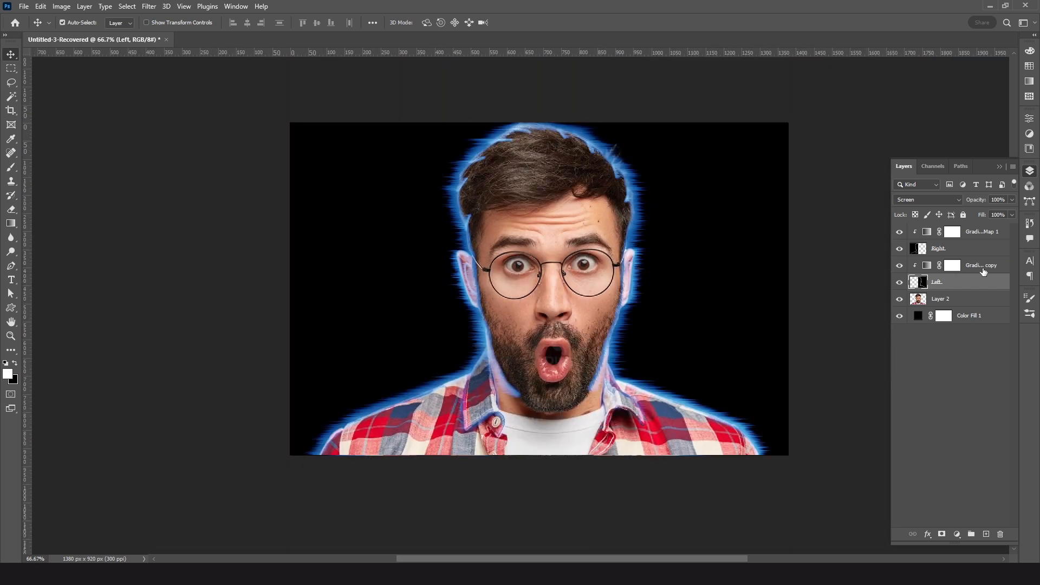
Duplicate the Left layer with its clipped gradient map and place the copies between Layer 2 and Color Fill 1
left_click(986, 267, "ctrl")
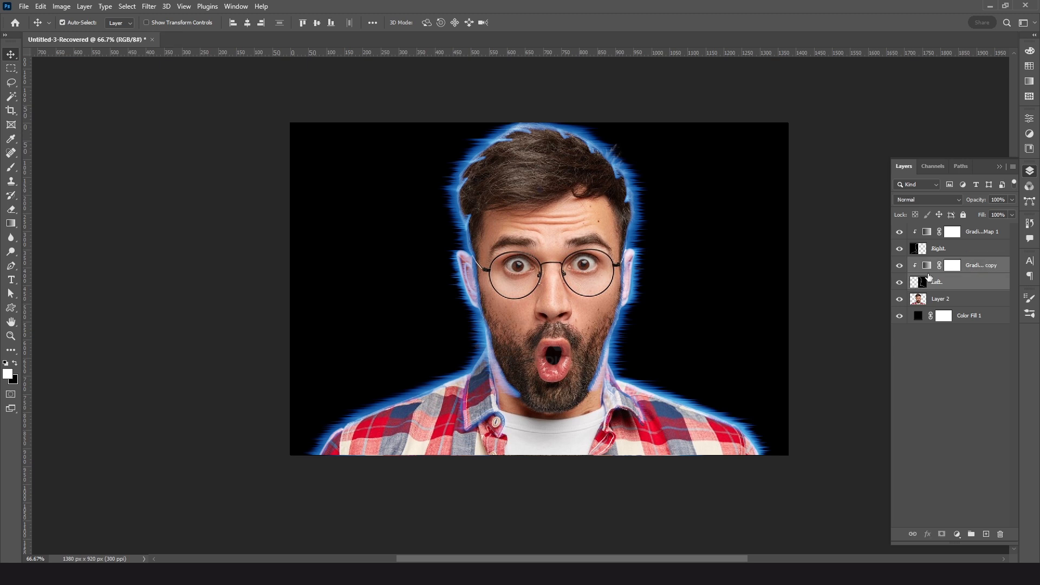
left_click_drag(928, 268, 926, 344)
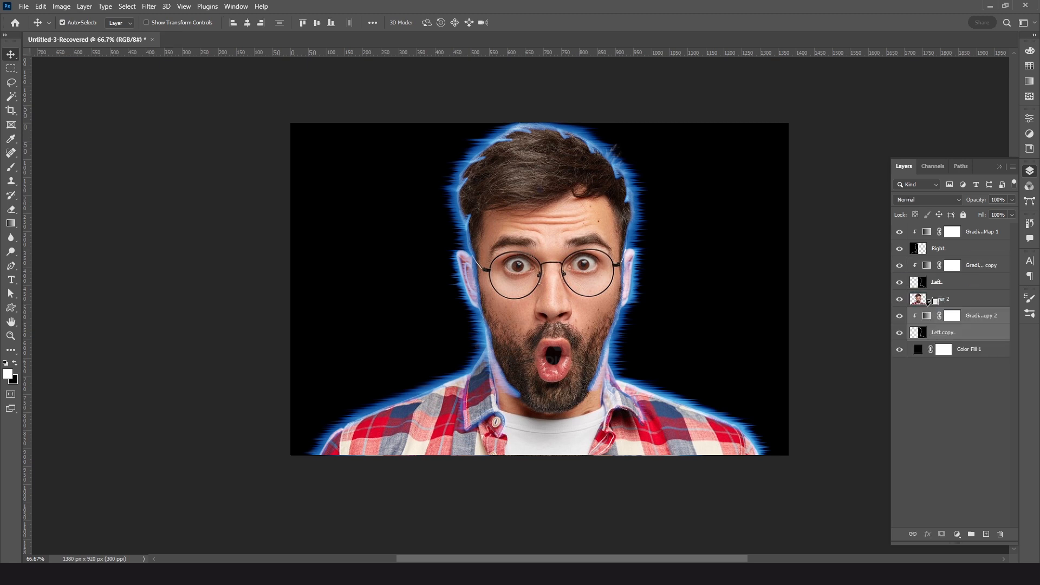
left_click(922, 408)
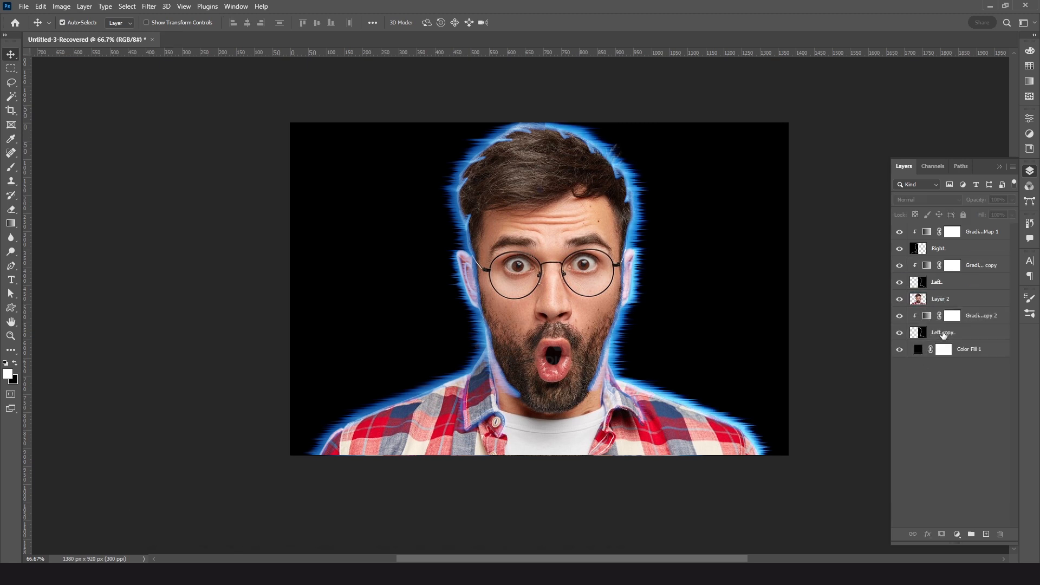
Rename the Left copy layer as BG and fill it with black
double_click(944, 333)
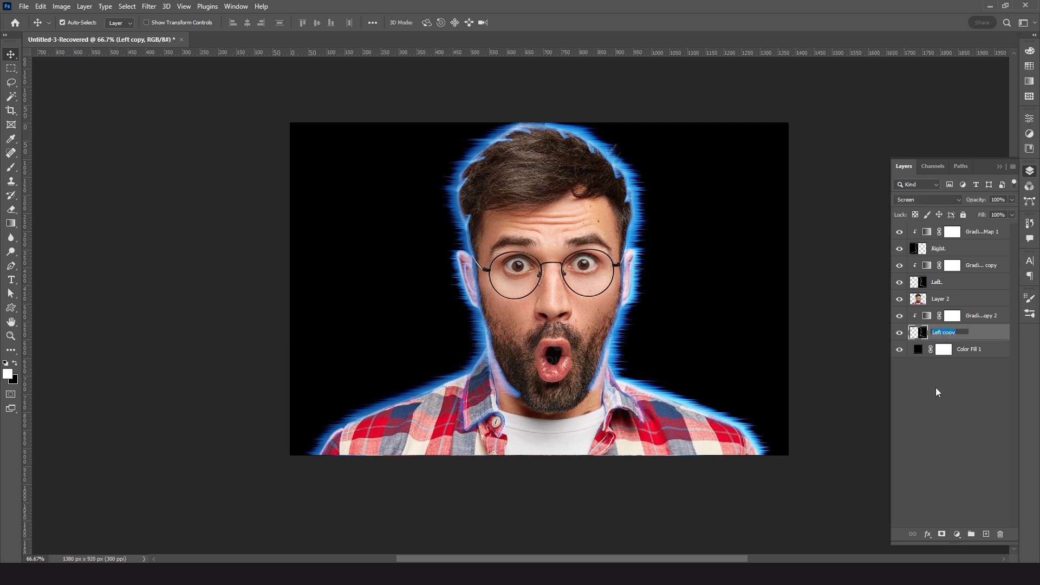
type("BG")
key("Return")
left_click(15, 364)
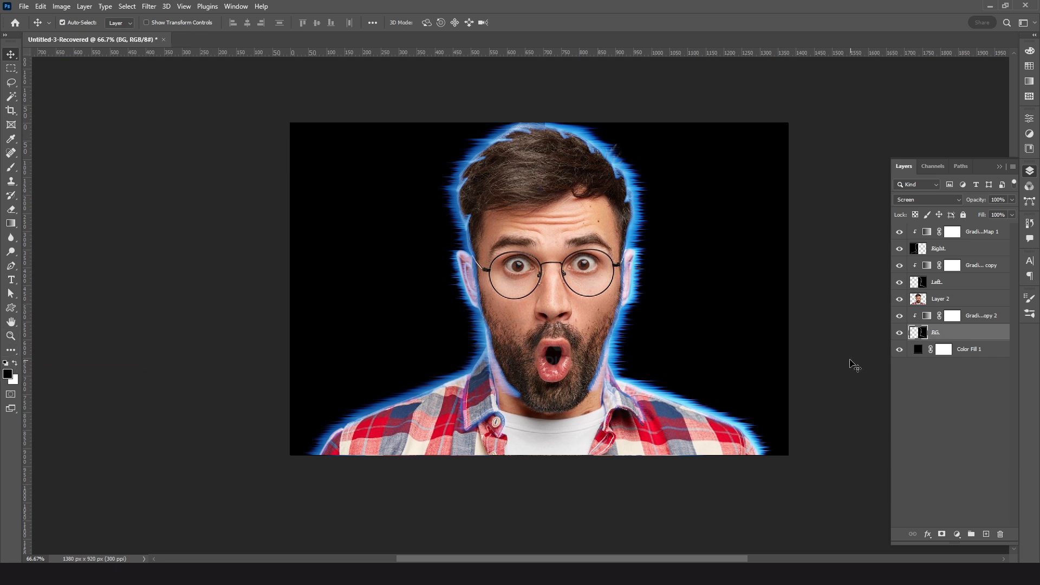
key("alt+BackSpace")
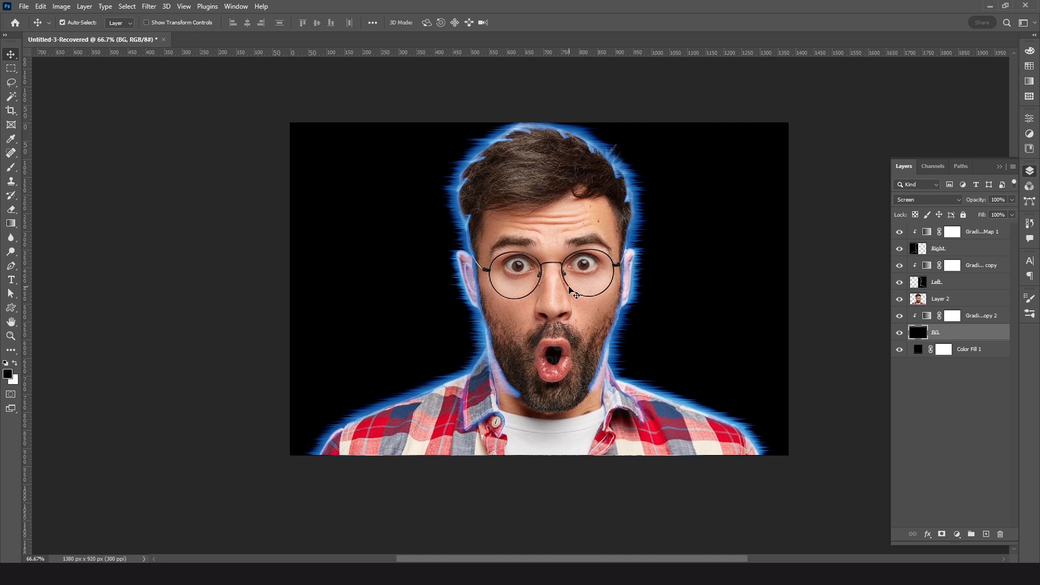
Enlarge the soft brush to 1200 px and paint a faint white glow on the BG layer behind the man
key("b")
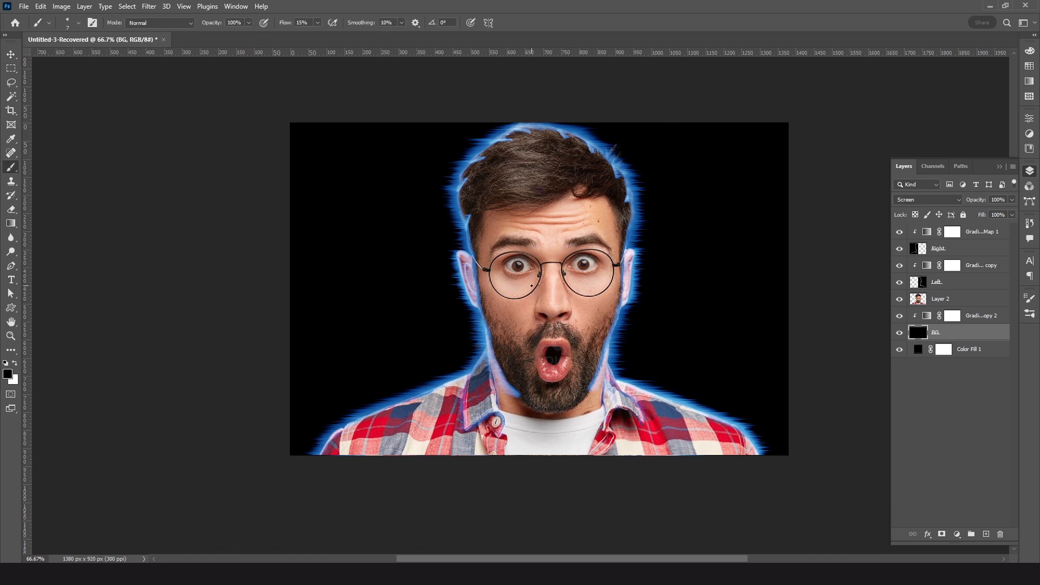
key("bracketright")
key("bracketright")
key("bracketright")
key("bracketright")
key("bracketright")
key("bracketright")
key("bracketright")
key("bracketright")
key("bracketright")
key("bracketright")
key("bracketright")
key("bracketright")
right_click(558, 258)
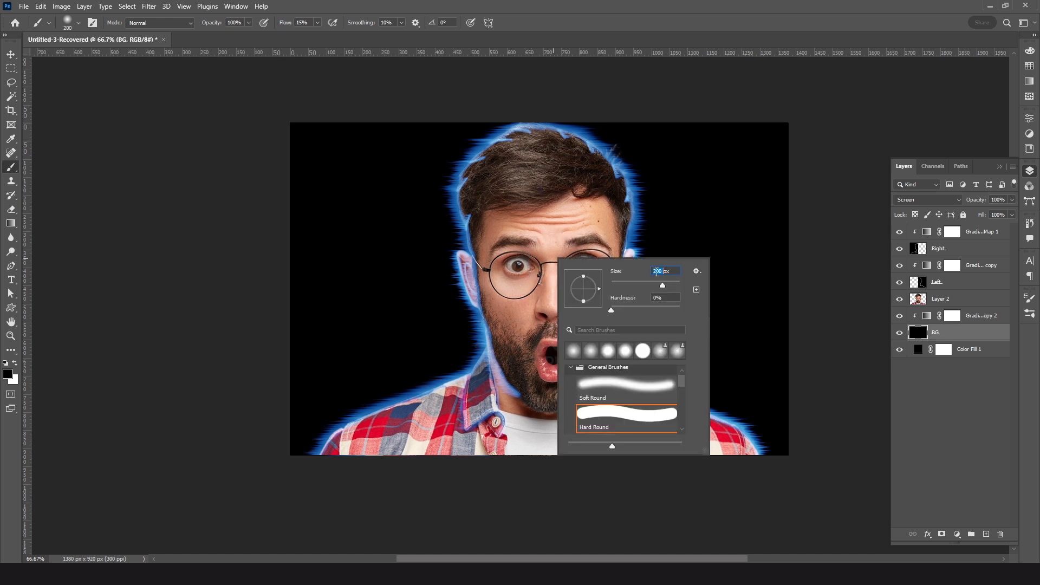
type("600")
key("Return")
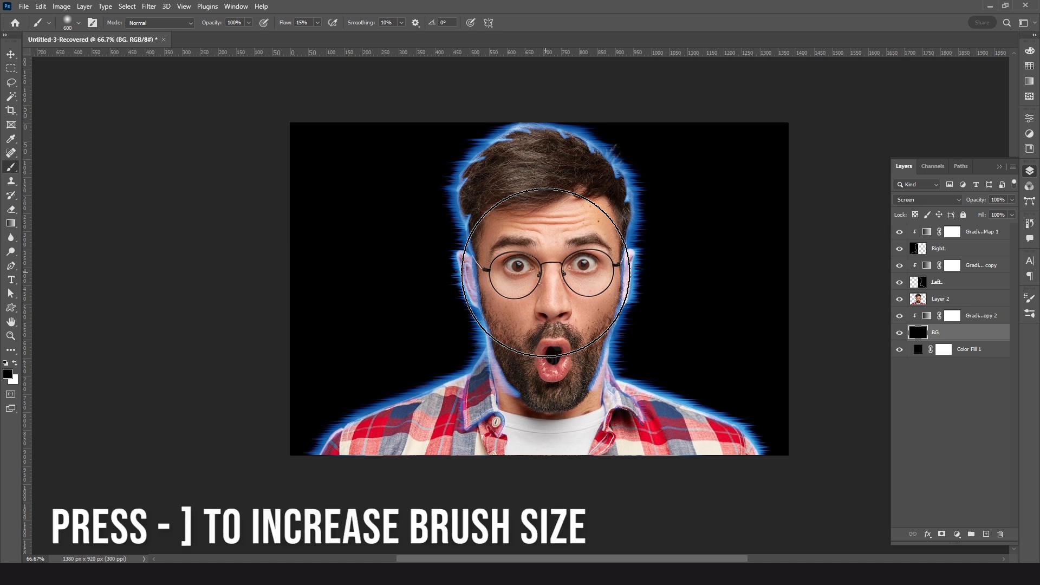
key("bracketright")
key("bracketright")
key("bracketright")
key("bracketright")
key("bracketright")
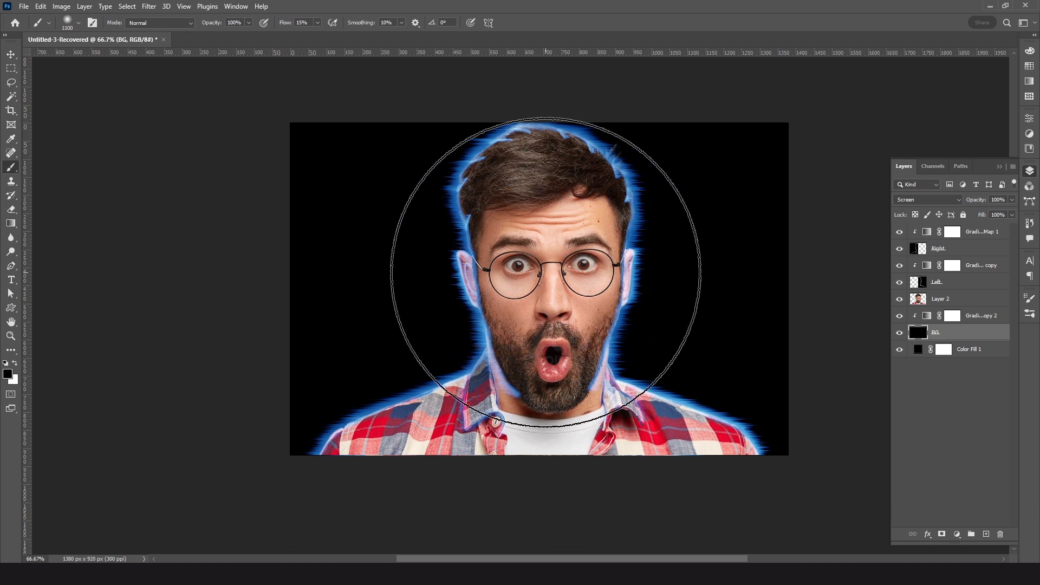
key("bracketright")
key("bracketright")
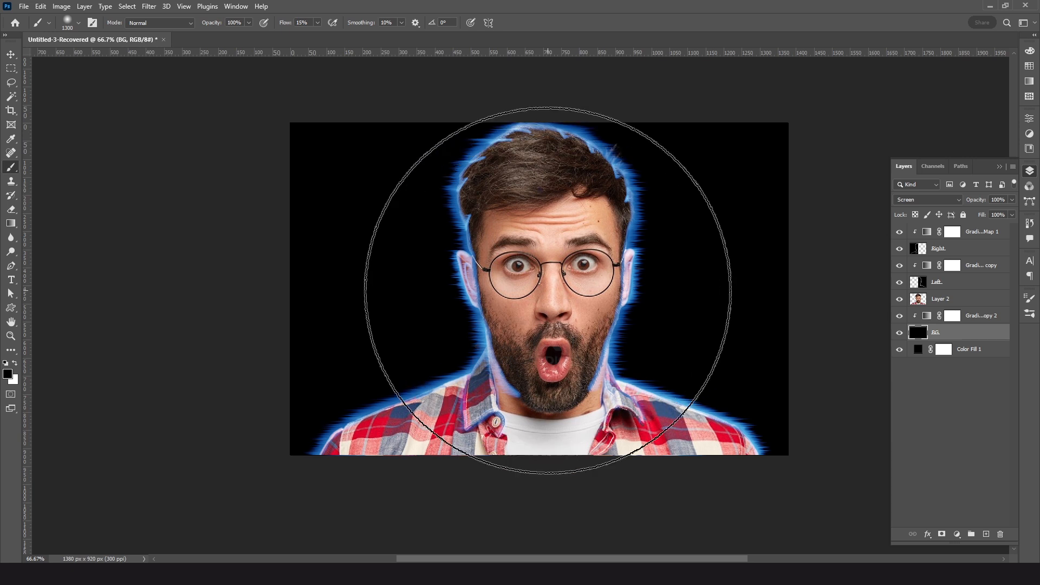
key("bracketleft")
key("bracketleft")
key("bracketleft")
key("bracketleft")
key("bracketleft")
key("bracketleft")
key("bracketleft")
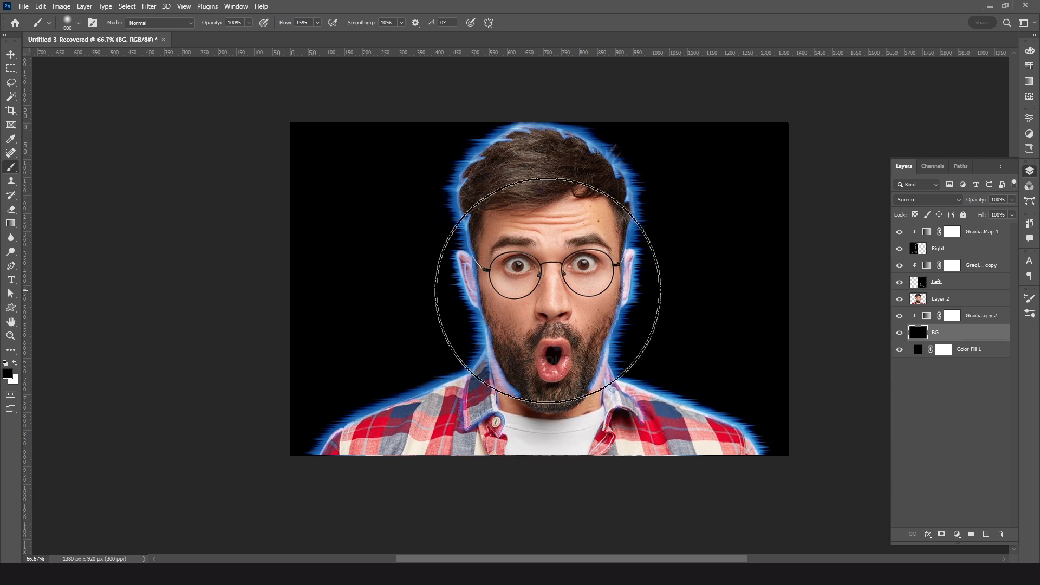
key("bracketright")
key("bracketright")
key("bracketright")
key("bracketright")
key("bracketright")
key("bracketright")
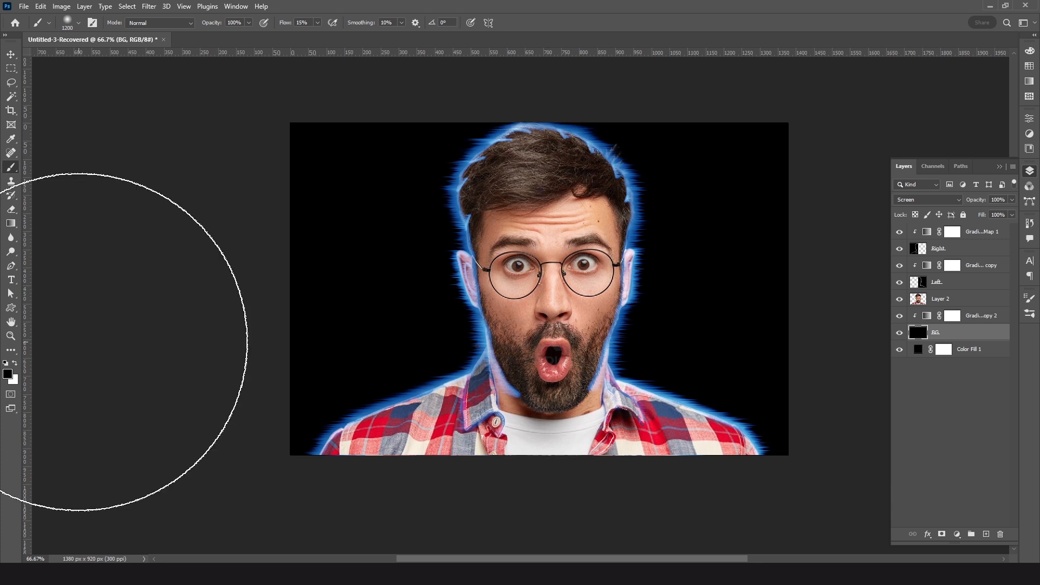
left_click(15, 363)
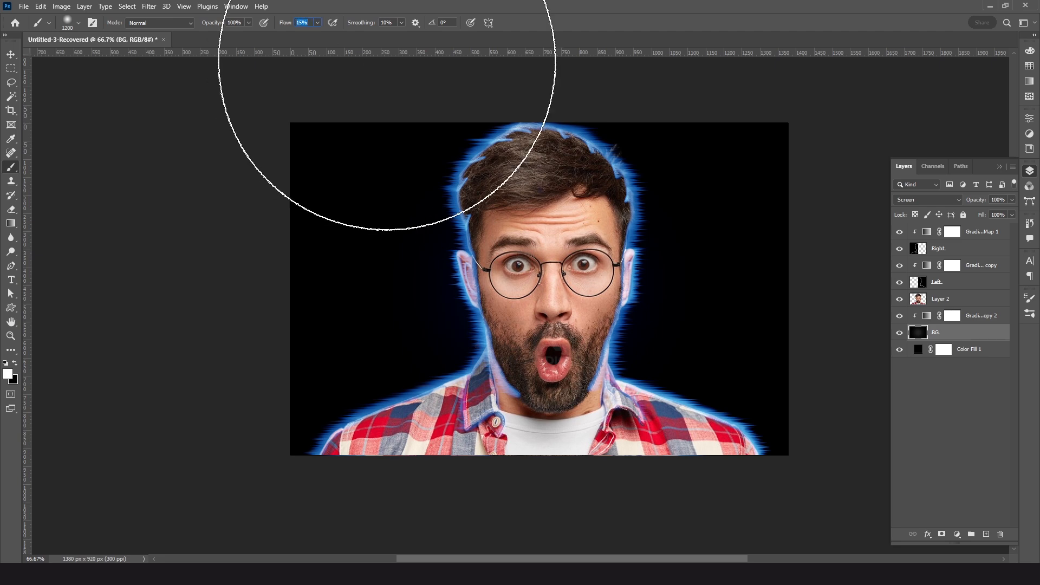
Set the brush flow to 70% and paint a strong white glow on the BG layer behind the man's head
key("BackSpace")
key("BackSpace")
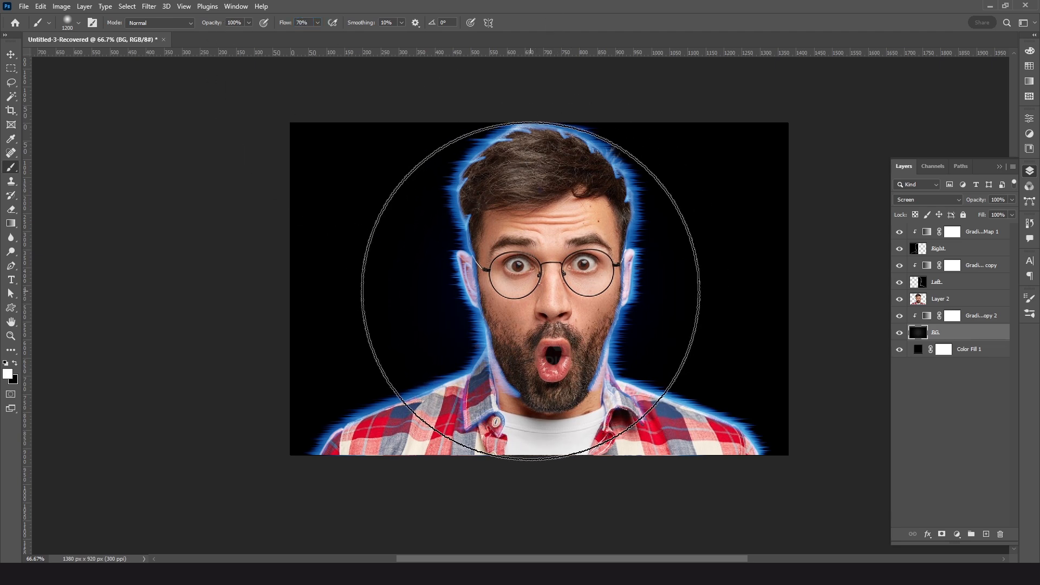
left_click(534, 271)
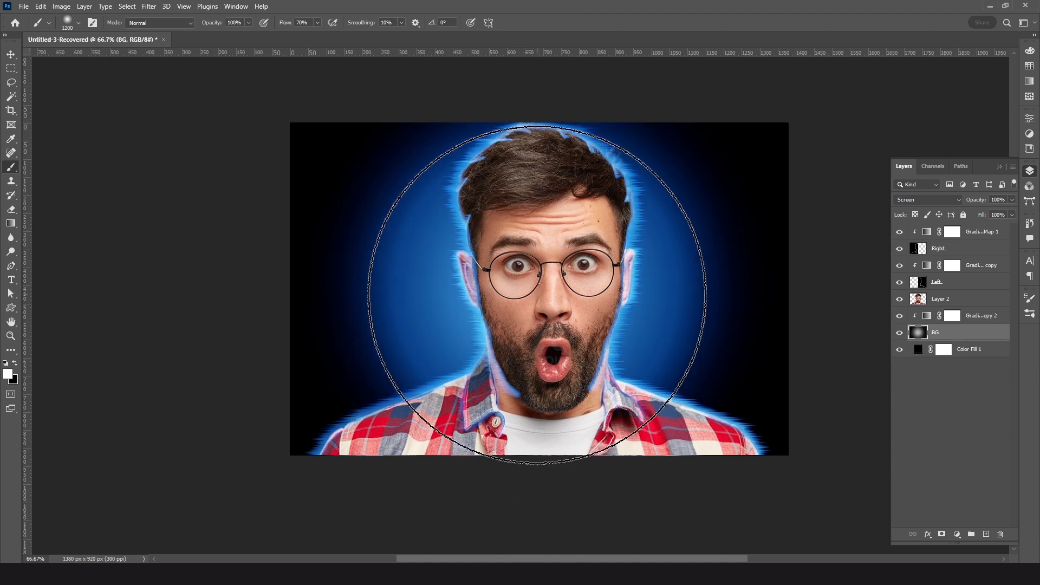
left_click(536, 295)
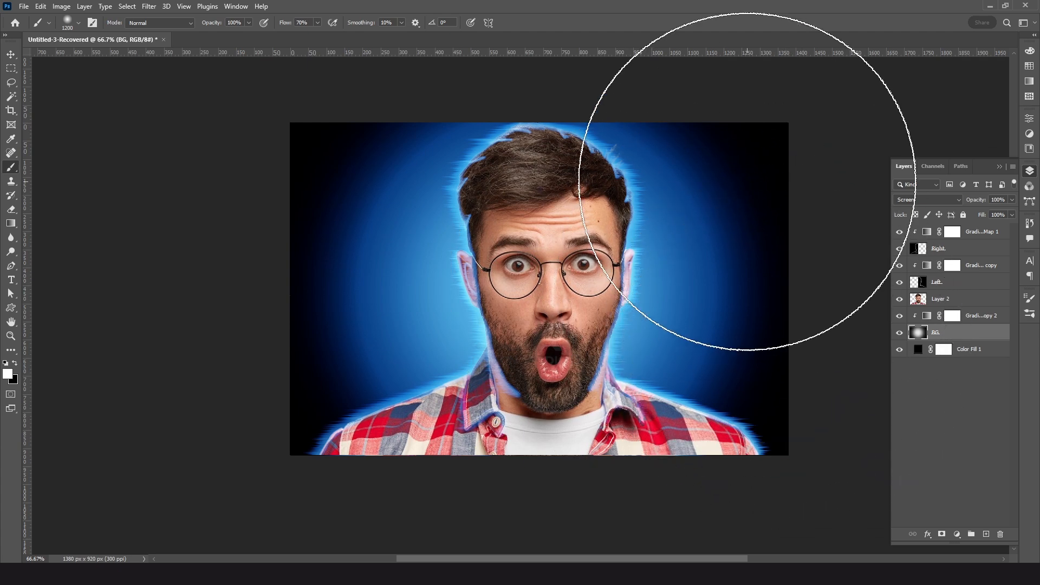
Add the white text GLOW in 80 pt Burbank Big Condensed Bold near the man's head
key("v")
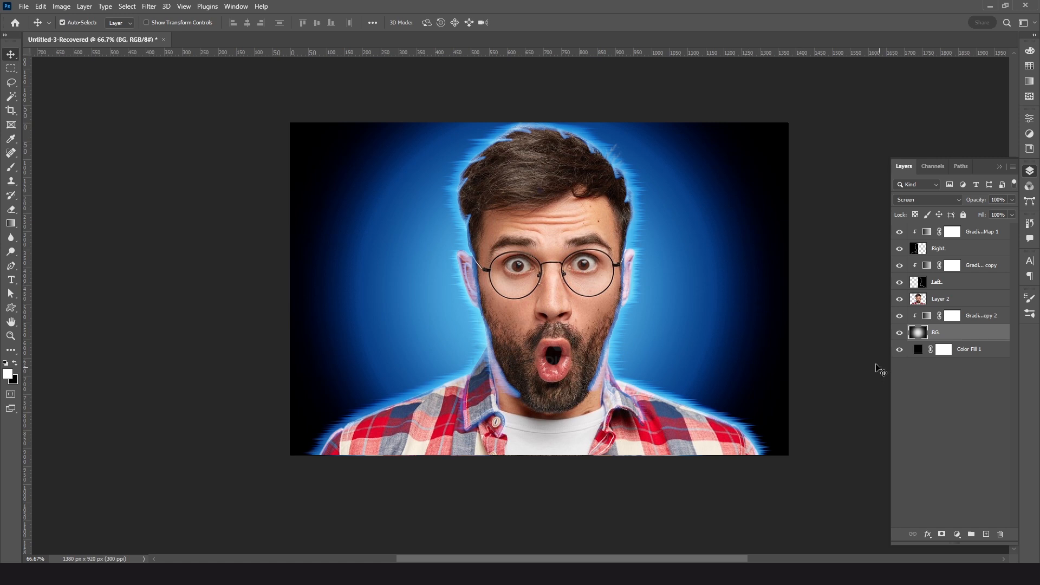
key("t")
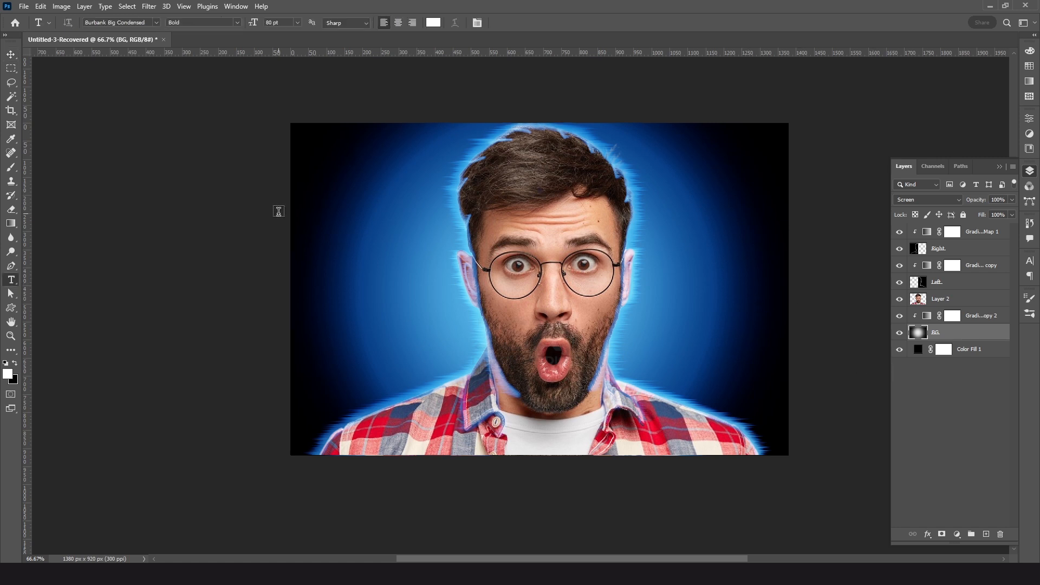
right_click(10, 281)
left_click(77, 280)
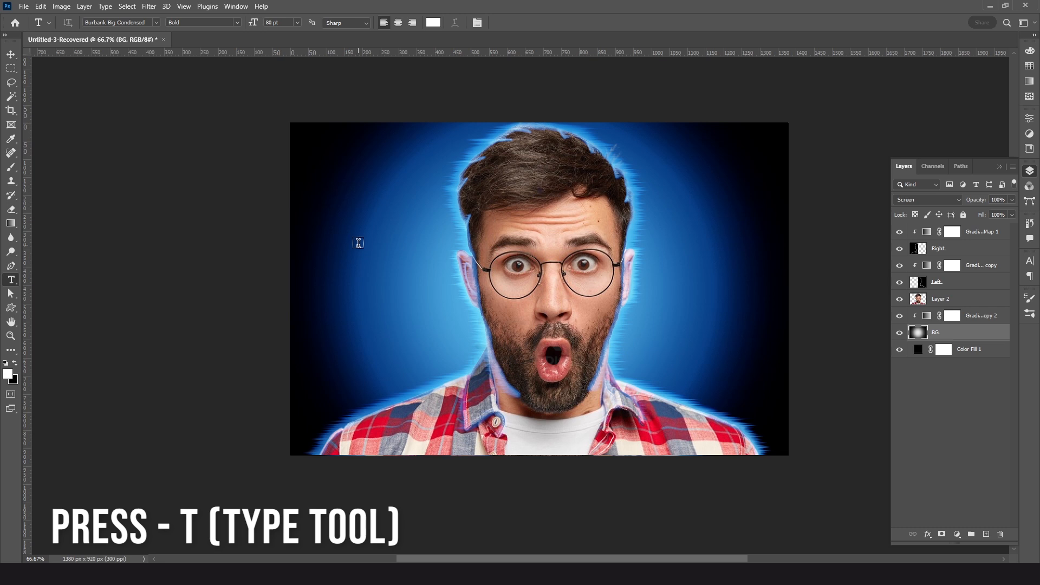
left_click(409, 250)
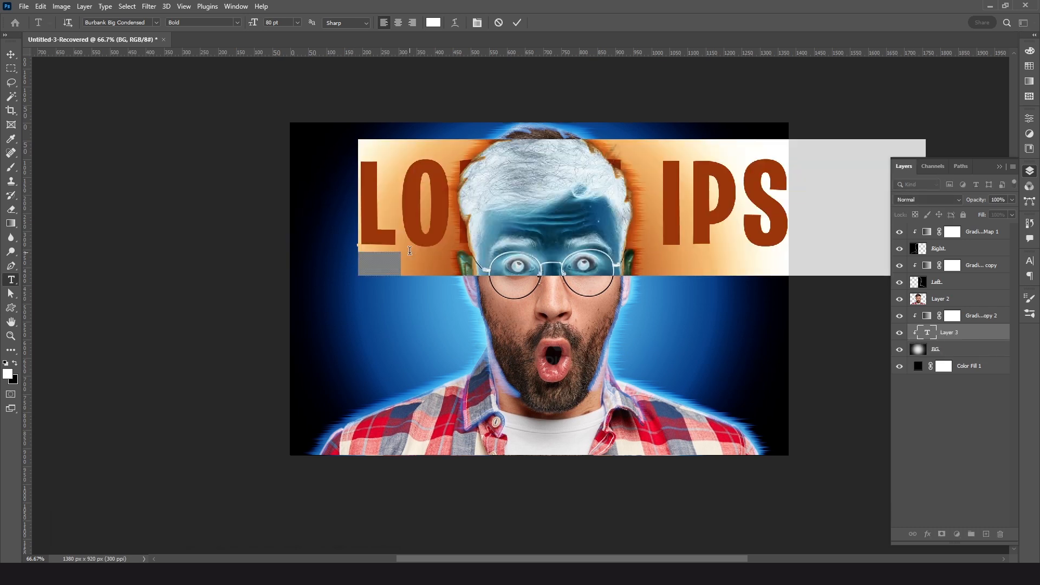
type("GLOW")
key("ctrl+Return")
key("v")
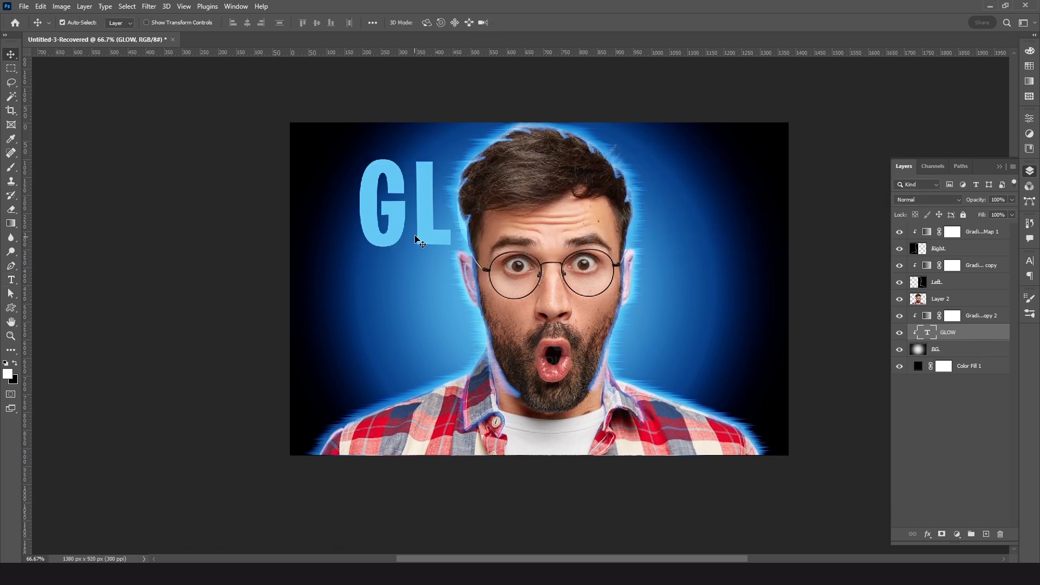
Move the GLOW text layer to the top of the layer stack and scale it down beside the left side of the man's head
left_click(422, 239)
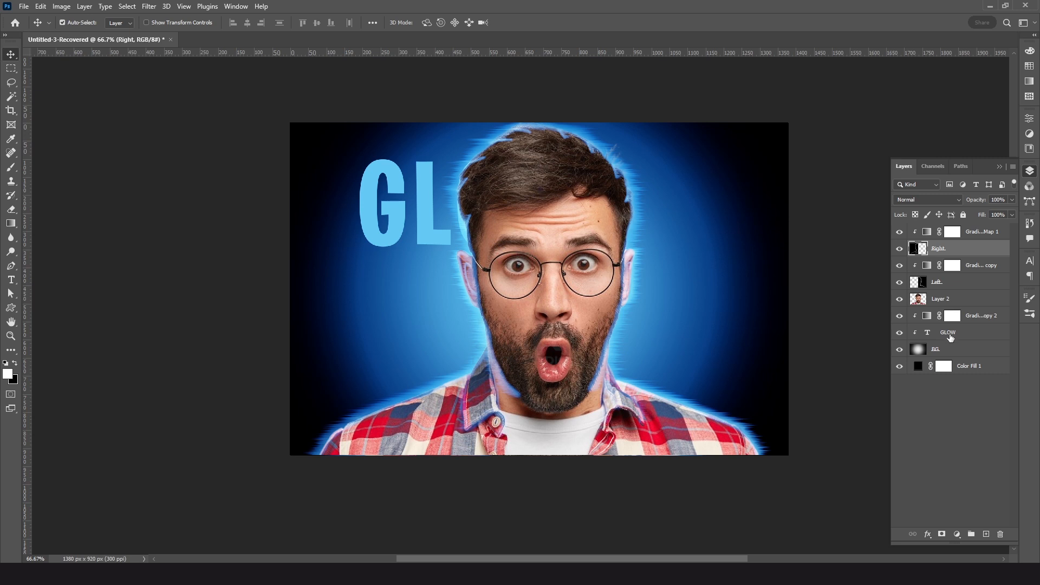
left_click(949, 335)
left_click_drag(949, 334, 953, 232)
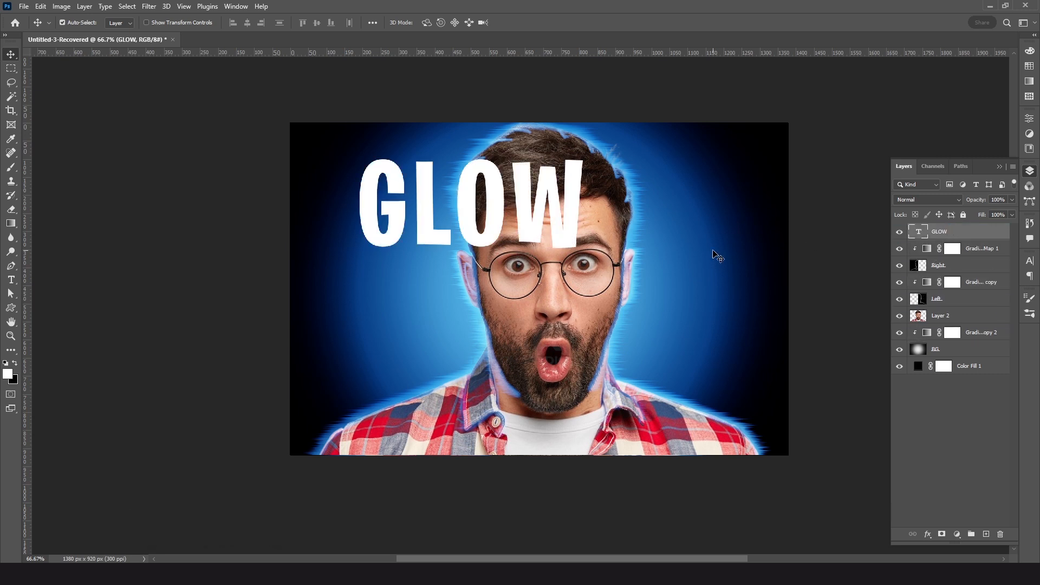
left_click_drag(558, 189, 438, 219)
key("ctrl+t")
key("Return")
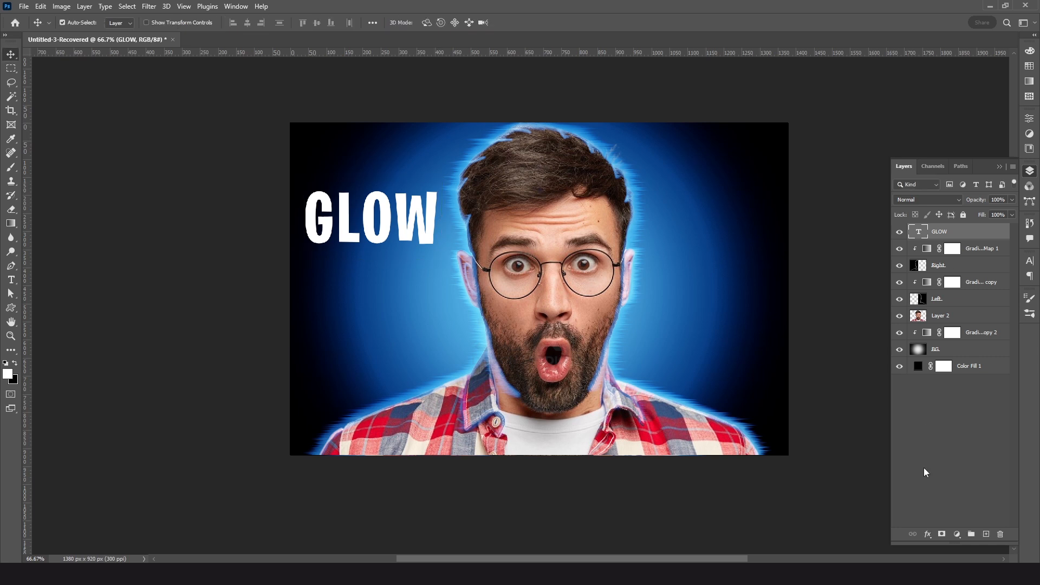
Add a linear yellow-to-orange Gradient Overlay at 90° and 97% scale to the GLOW text
left_click(928, 536)
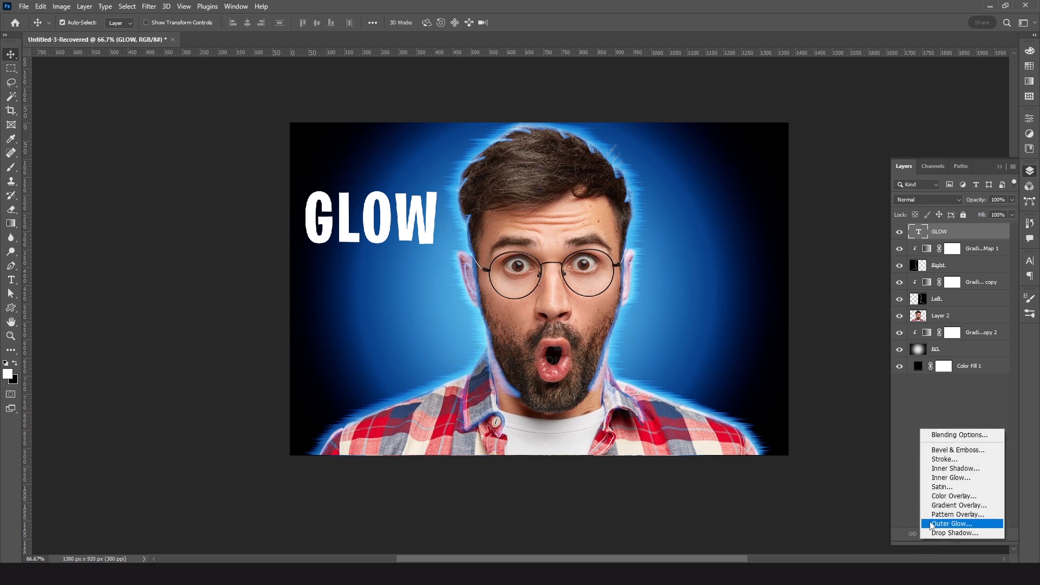
left_click(954, 505)
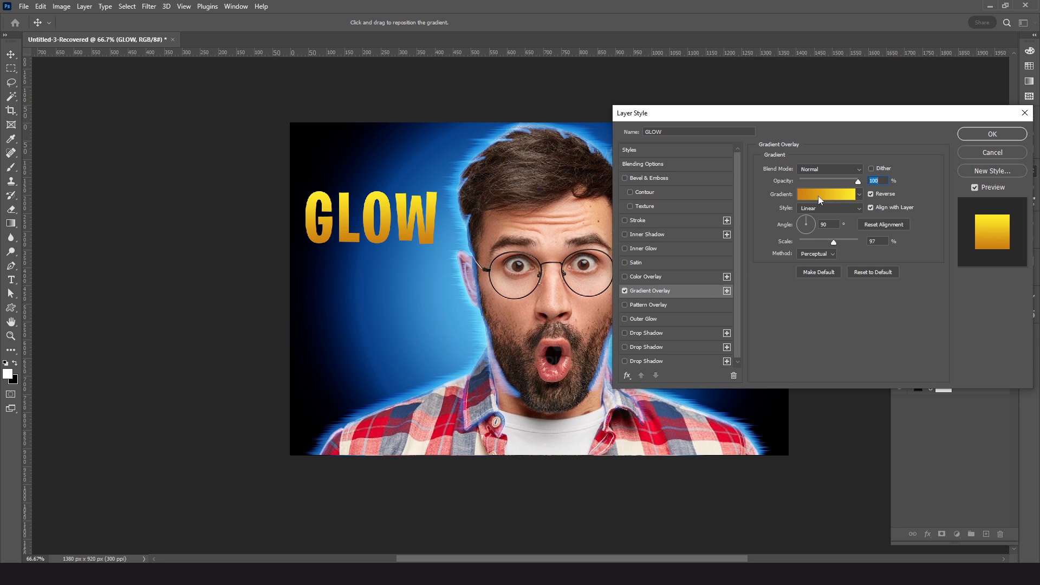
left_click(818, 196)
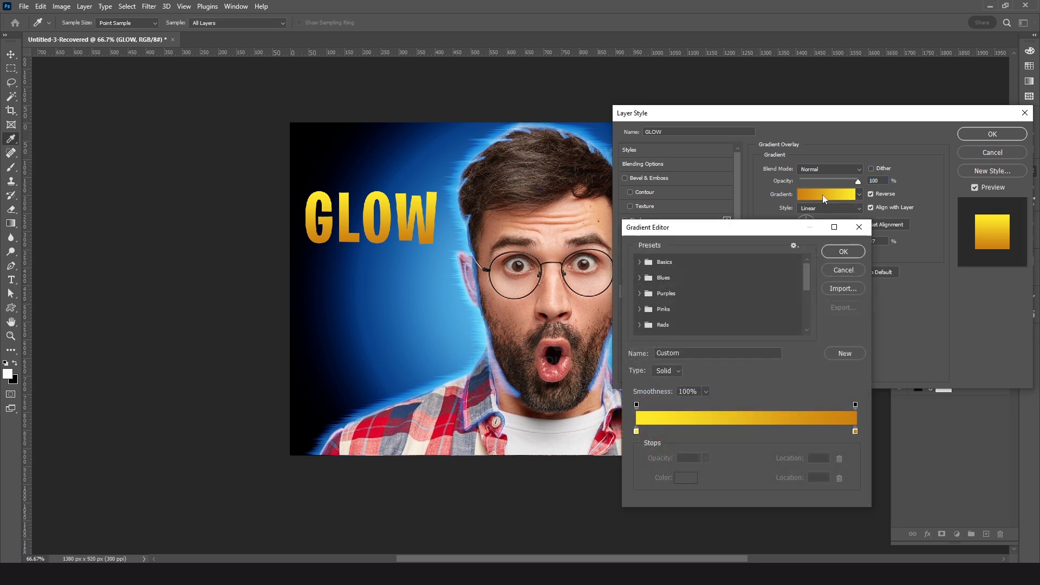
left_click(843, 271)
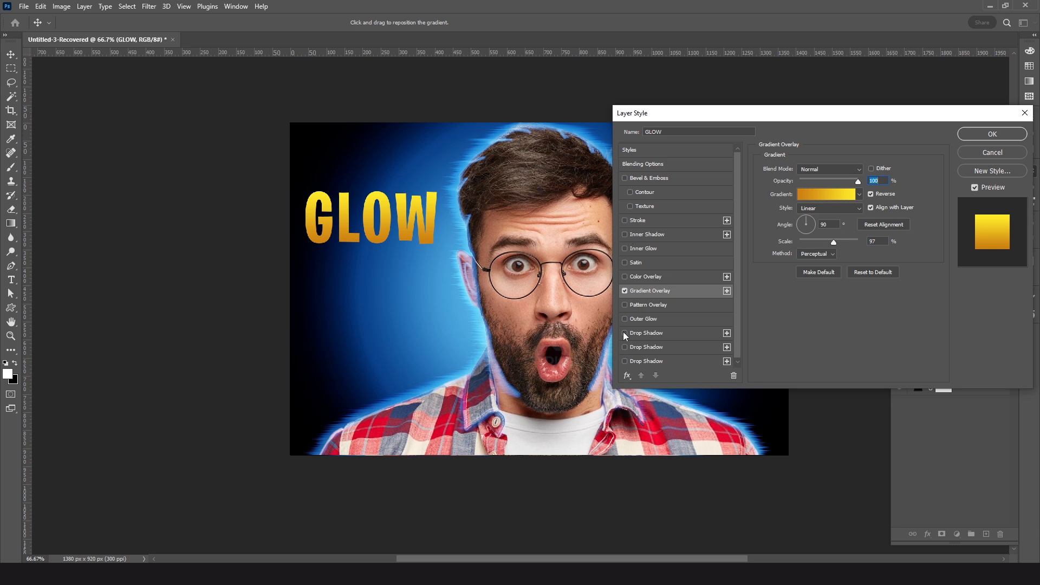
Add a white Outer Glow to the GLOW text in Screen mode with 41% opacity, 9% spread and 29 px size
left_click(645, 320)
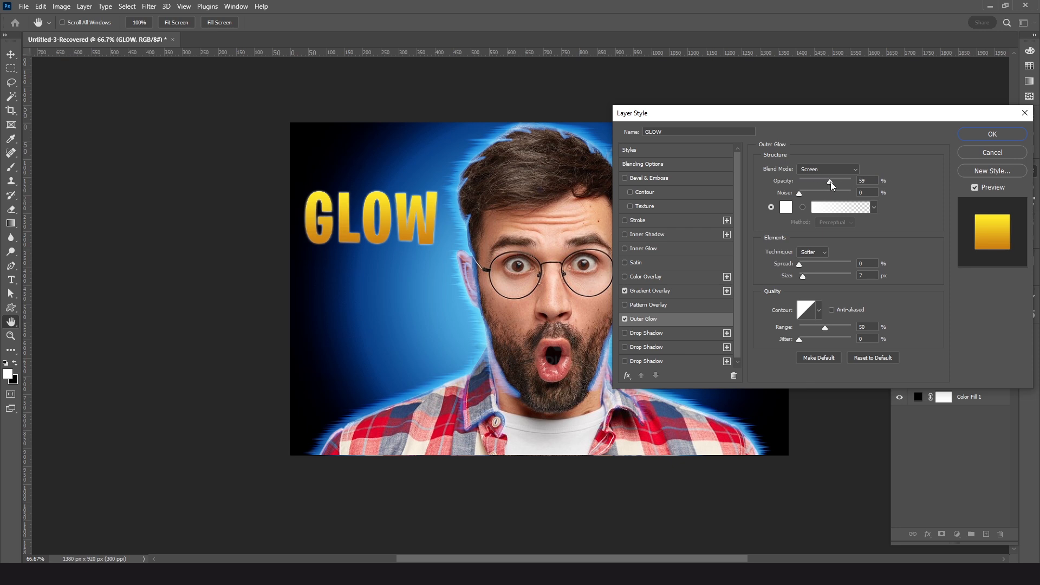
left_click_drag(831, 181, 822, 183)
mouse_move(803, 277)
left_mouse_down()
mouse_move(814, 278)
mouse_move(805, 263)
left_mouse_up()
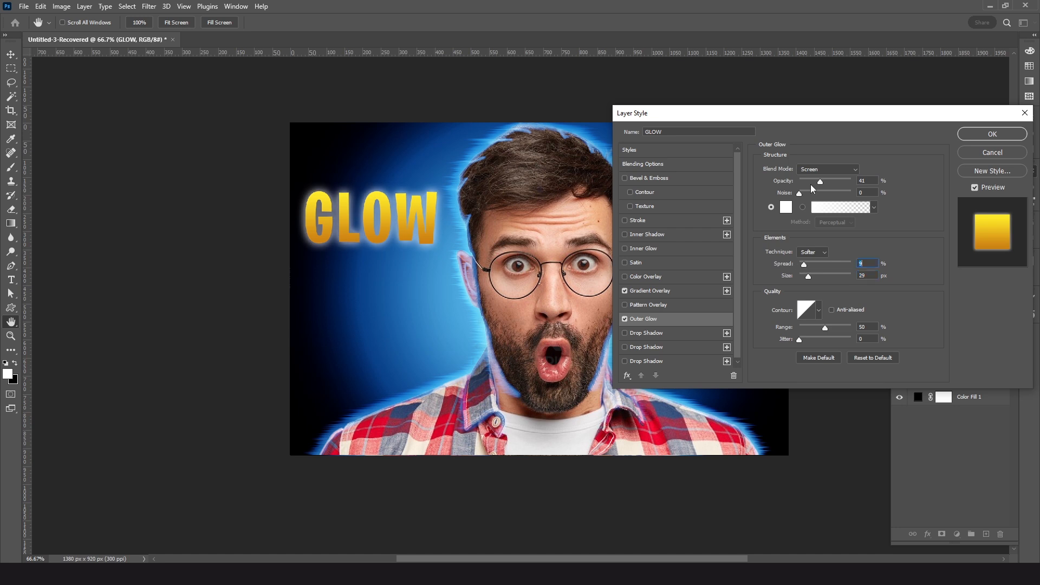
Add an 8 px outside Stroke in blue 185f96 to the GLOW text and apply the layer style
left_click(640, 221)
left_click(782, 248)
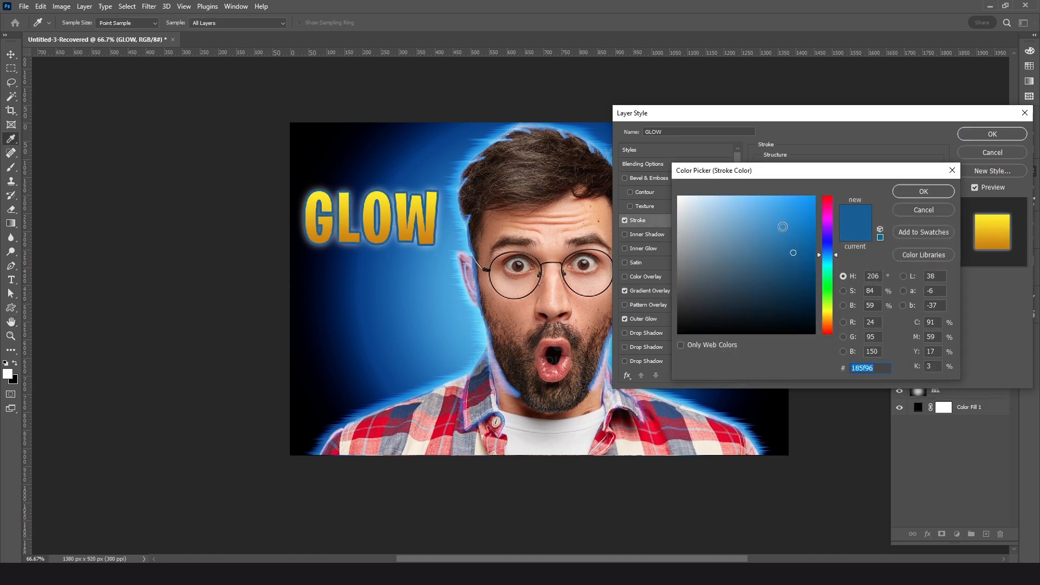
left_click(919, 194)
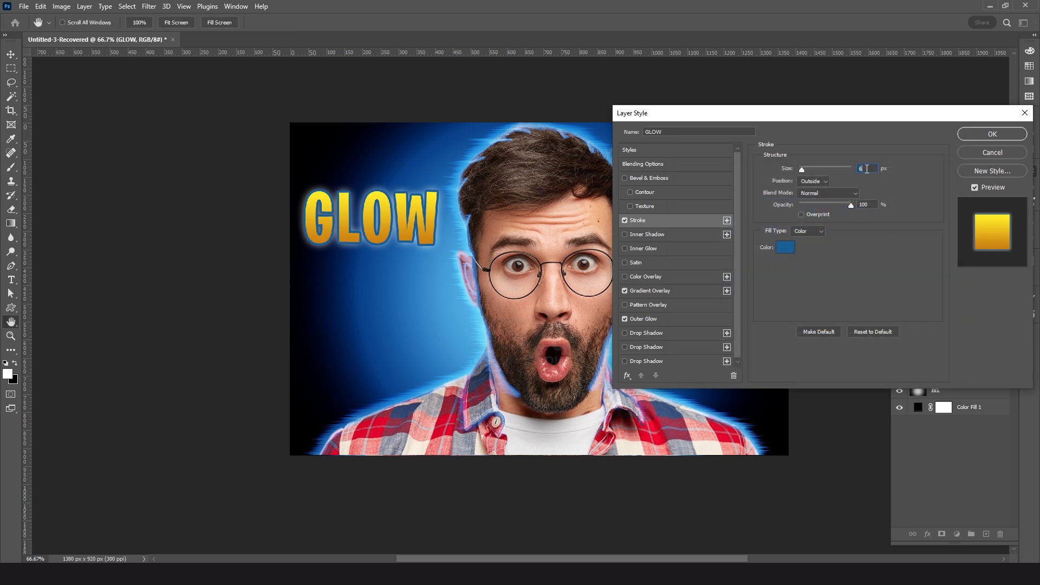
key("BackSpace")
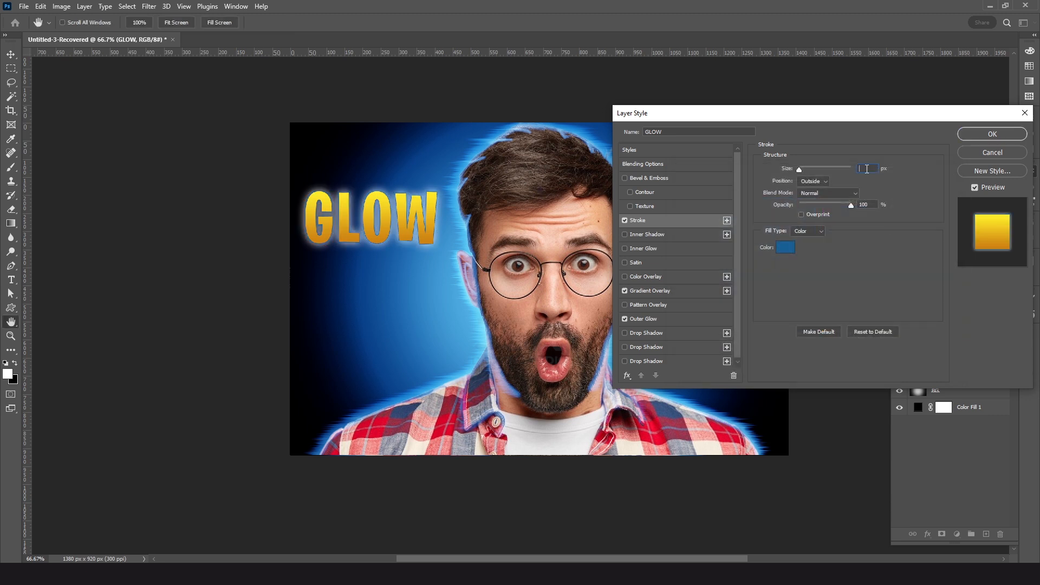
type("8")
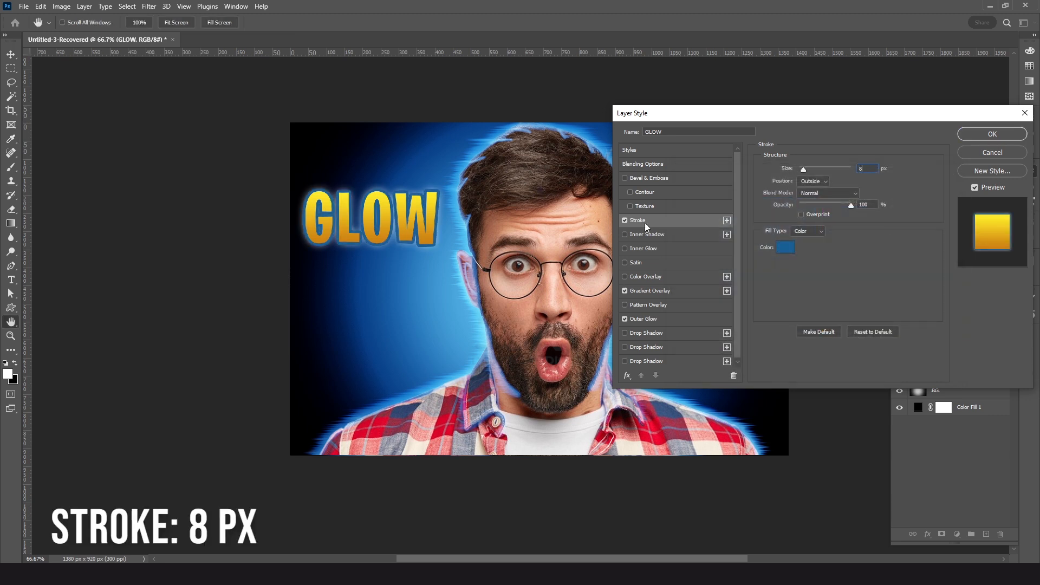
left_click(980, 139)
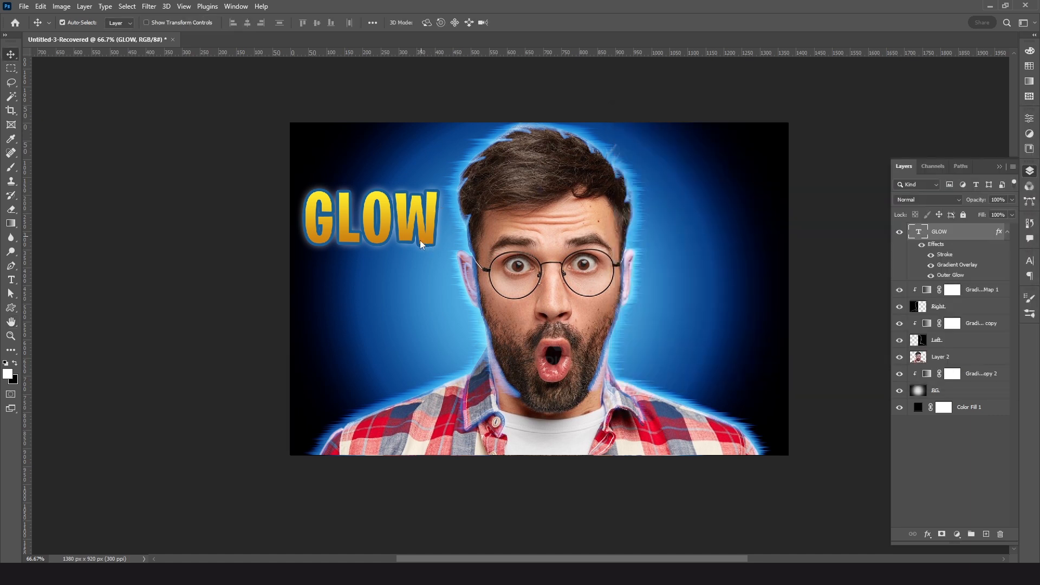
Duplicate the GLOW text directly below itself and change the copy's wording to Effect
left_click_drag(422, 215, 413, 276)
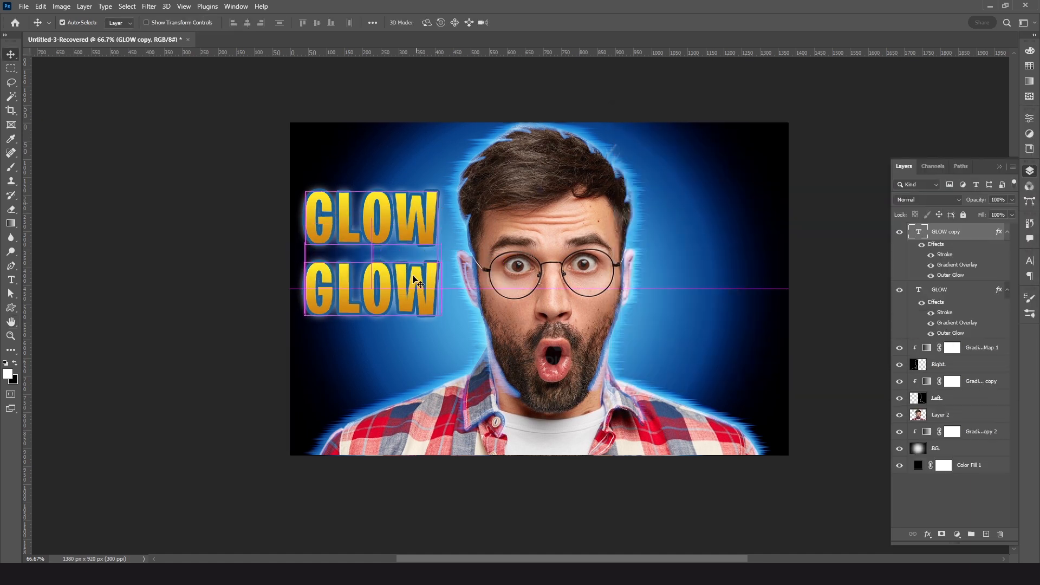
double_click(409, 277)
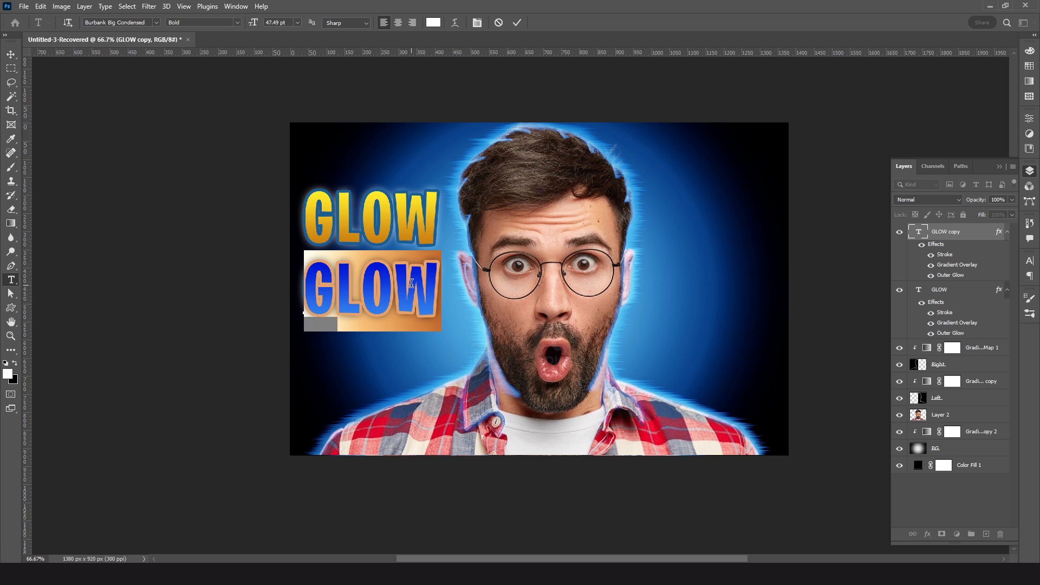
type("Effect")
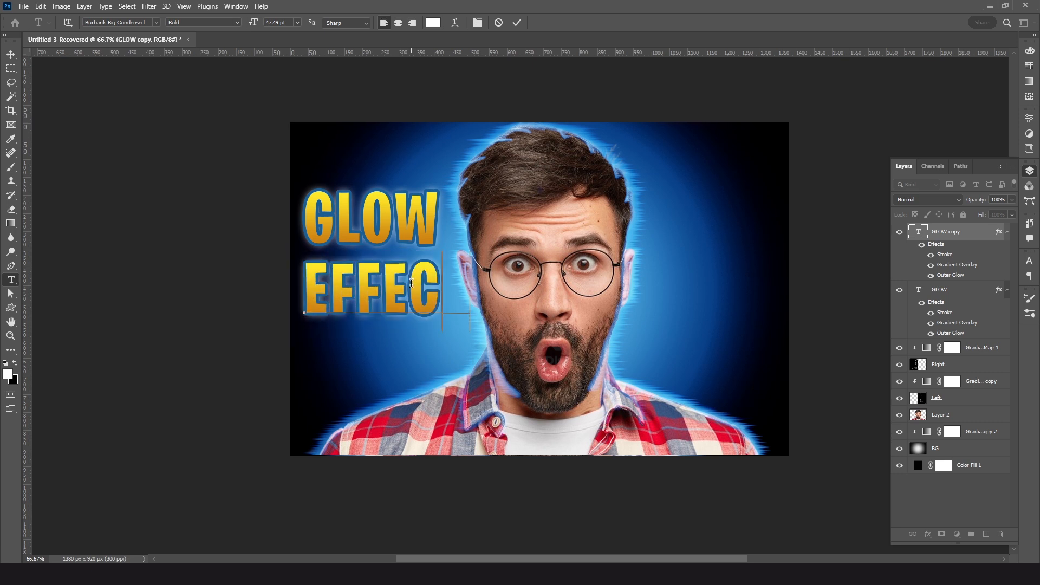
key("ctrl+Return")
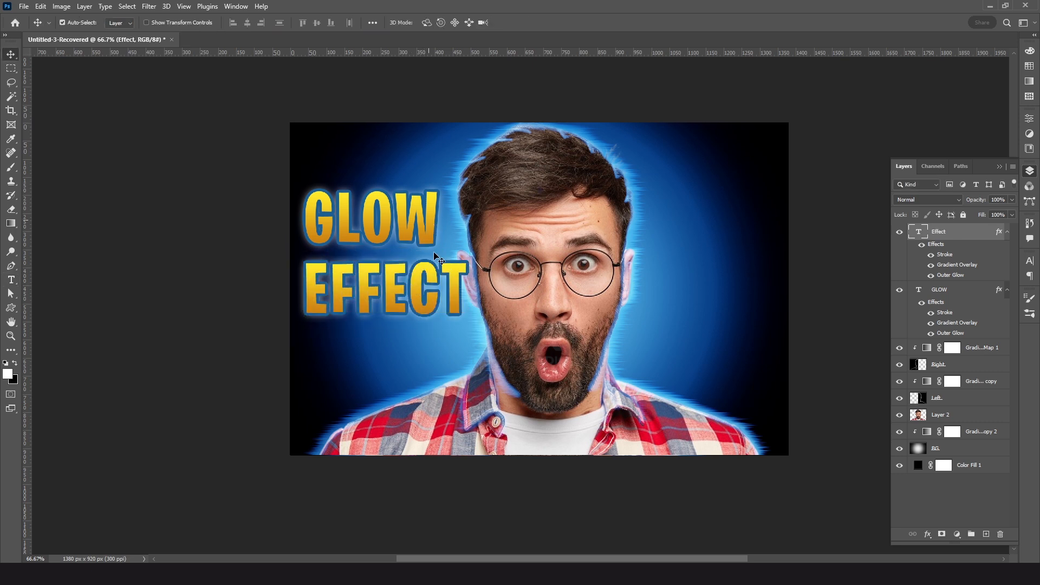
Move the GLOW and Effect texts together straight down by about 138 px
left_click(426, 223, "shift")
left_click_drag(425, 224, 430, 280)
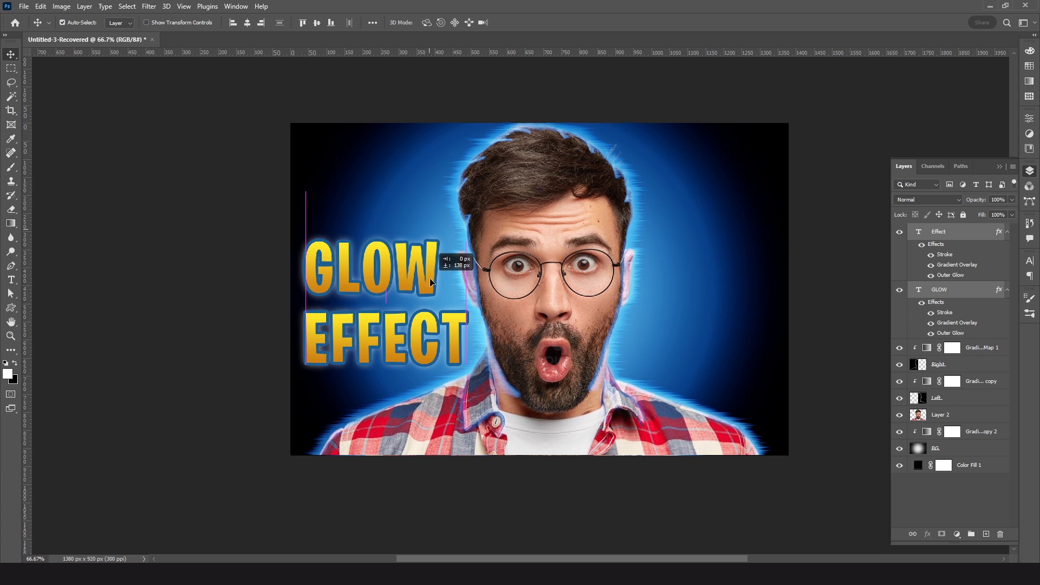
left_click(629, 255)
Paste the copied black arrow image above the GLOW text and erase its white background with the Magic Eraser
key("ctrl+v")
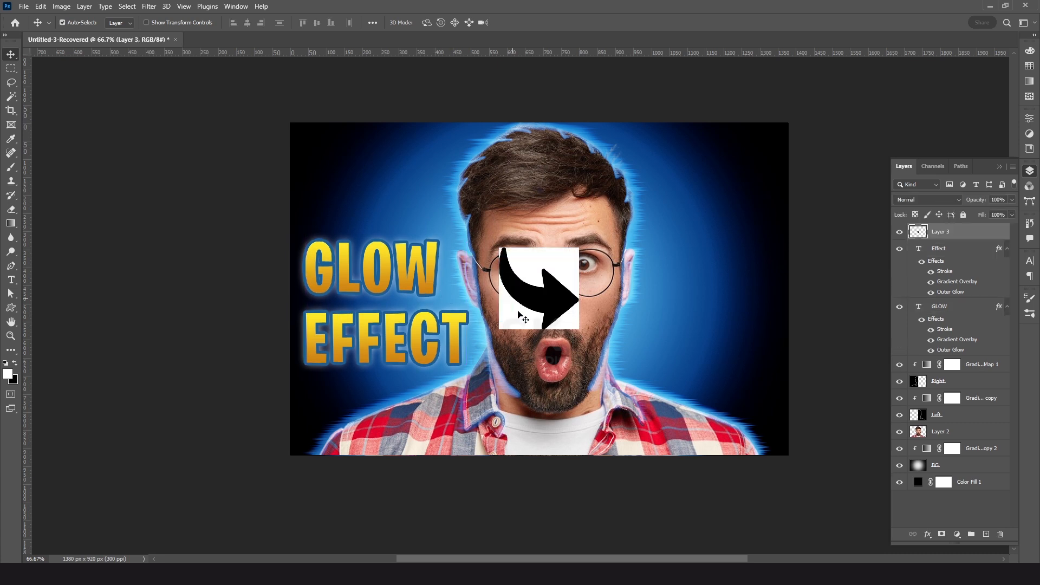
mouse_move(565, 302)
left_mouse_down()
mouse_move(454, 204)
mouse_move(431, 201)
left_mouse_up()
key("e")
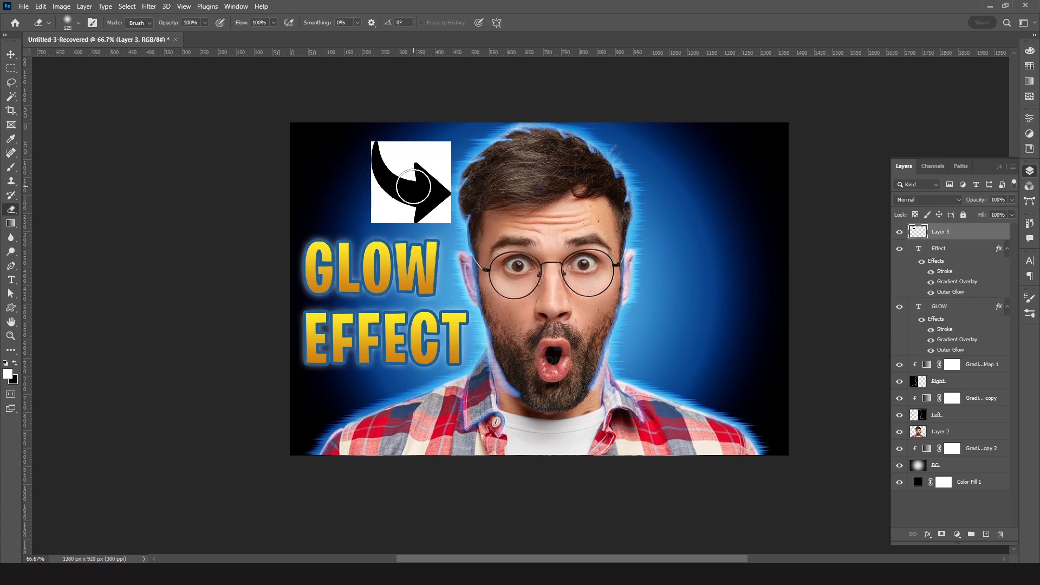
left_click(15, 212)
left_click(74, 237)
left_click(395, 145)
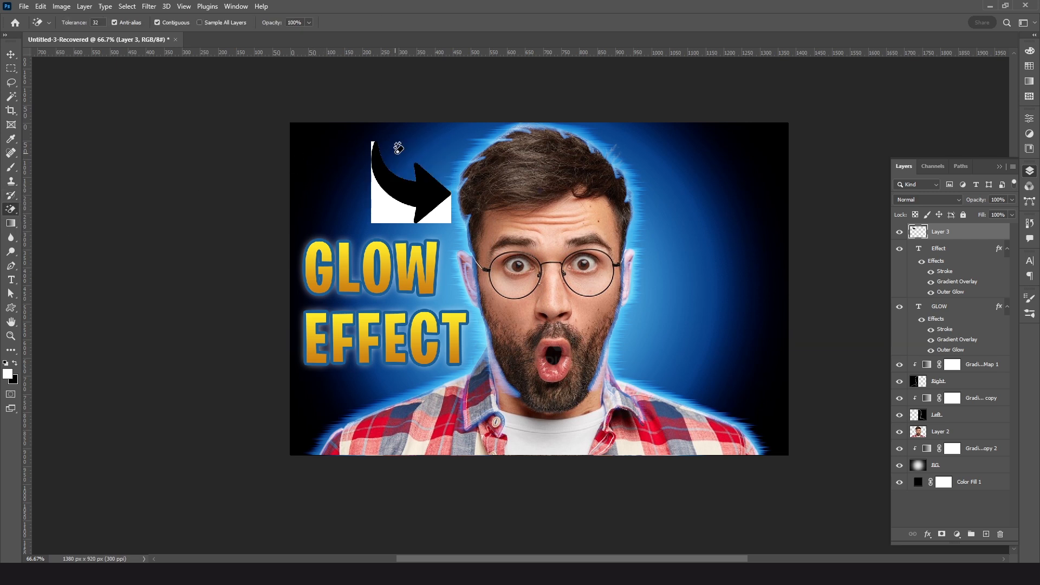
left_click(392, 200)
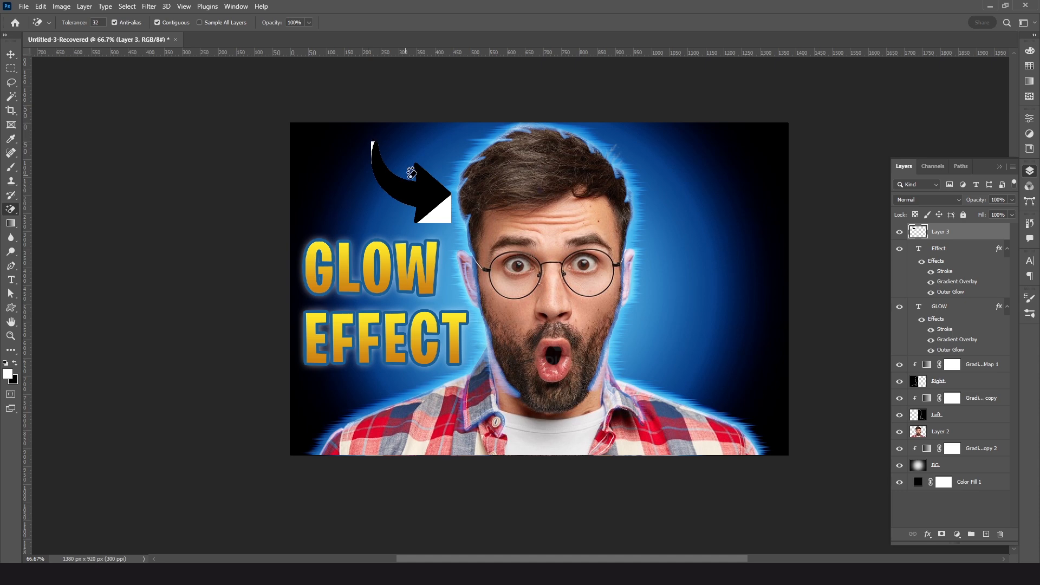
left_click(375, 142)
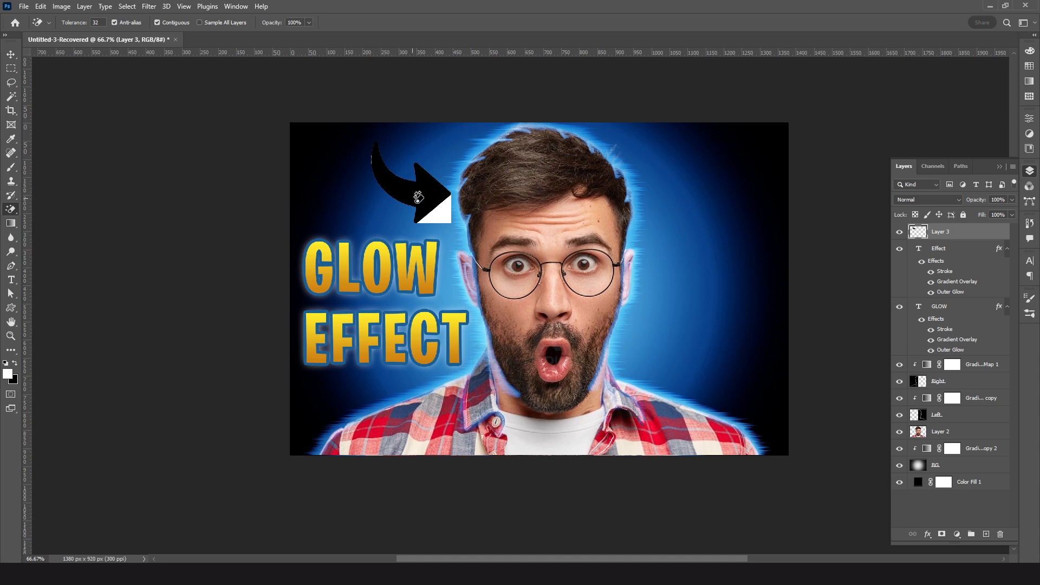
left_click(448, 209)
Flip and rotate the black arrow so it curves upward from the GLOW text and points at the man's head
scroll(448, 208, "up", 3)
mouse_move(251, 79)
left_mouse_down()
mouse_move(359, 178)
mouse_move(329, 177)
mouse_move(342, 151)
left_mouse_up()
key("ctrl+0")
key("v")
key("ctrl+t")
key("Return")
key("ctrl+t")
right_click(310, 162)
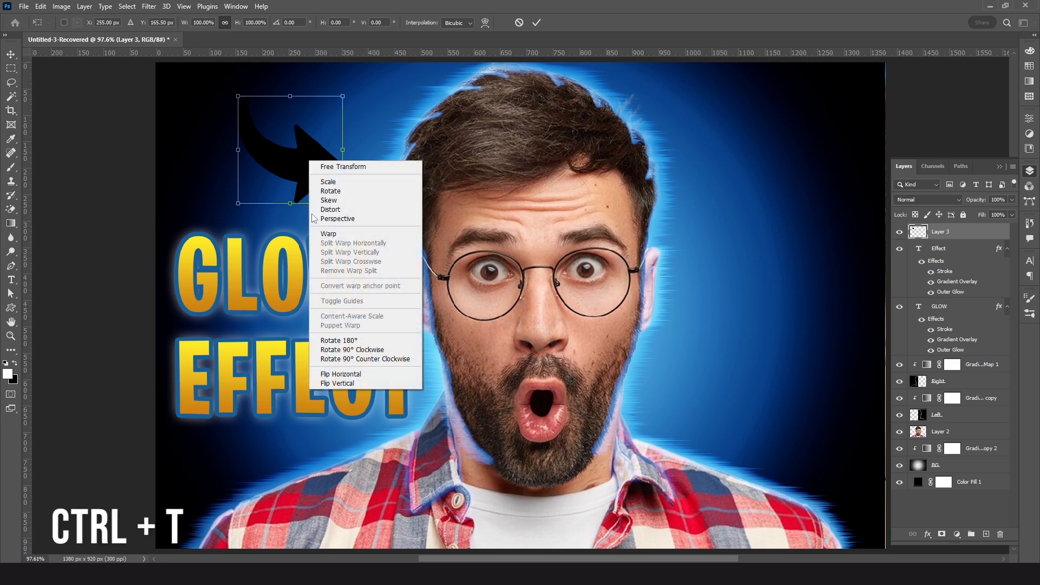
left_click(350, 374)
left_click_drag(360, 159, 215, 116)
mouse_move(351, 161)
left_mouse_down()
mouse_move(364, 163)
mouse_move(347, 154)
mouse_move(352, 162)
left_mouse_up()
key("Return")
Copy the layer style of the GLOW text and paste it onto the arrow's Layer 3
left_click(361, 280)
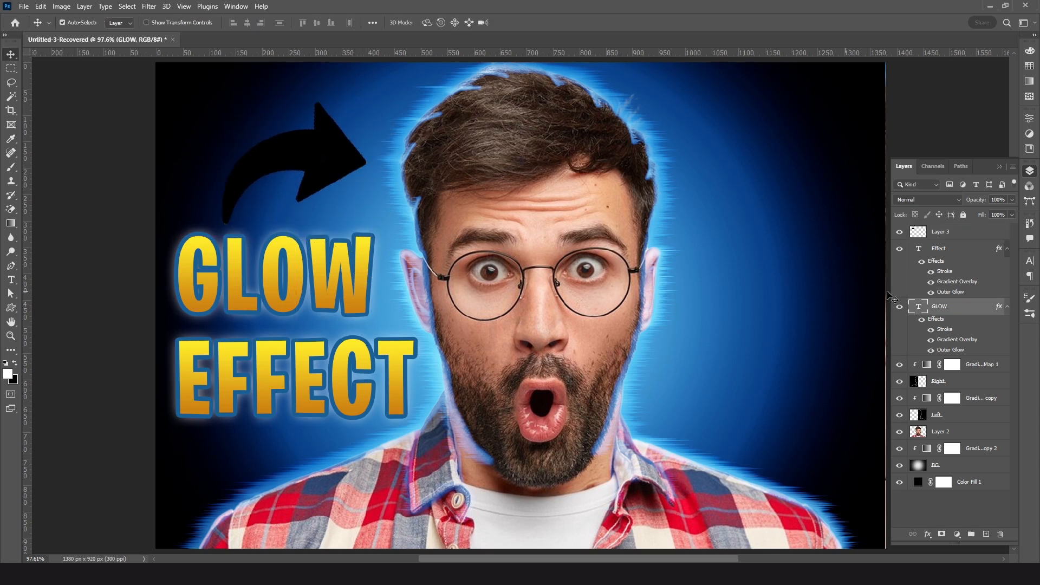
right_click(945, 307)
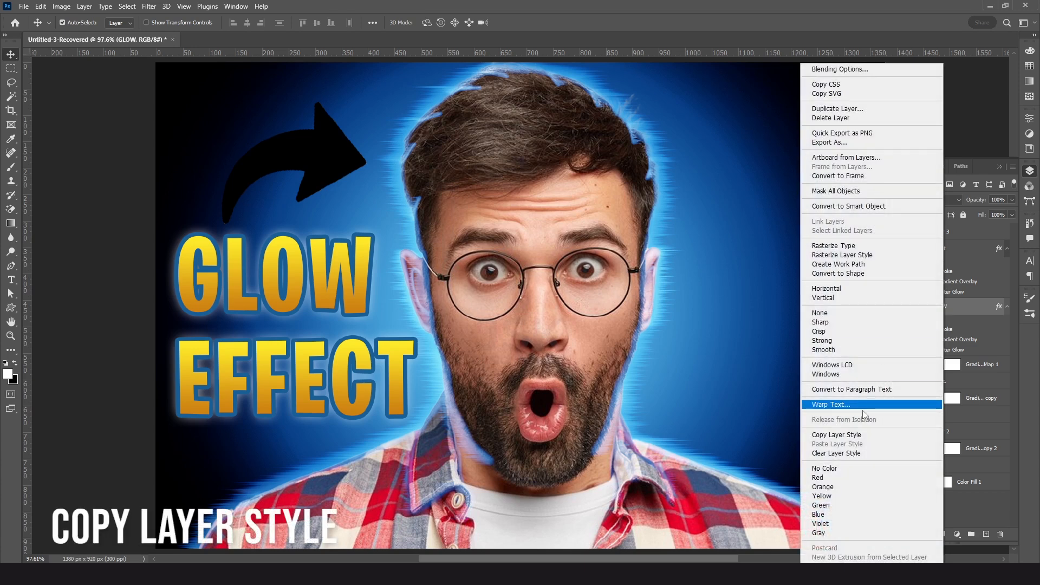
left_click(859, 436)
left_click(333, 167)
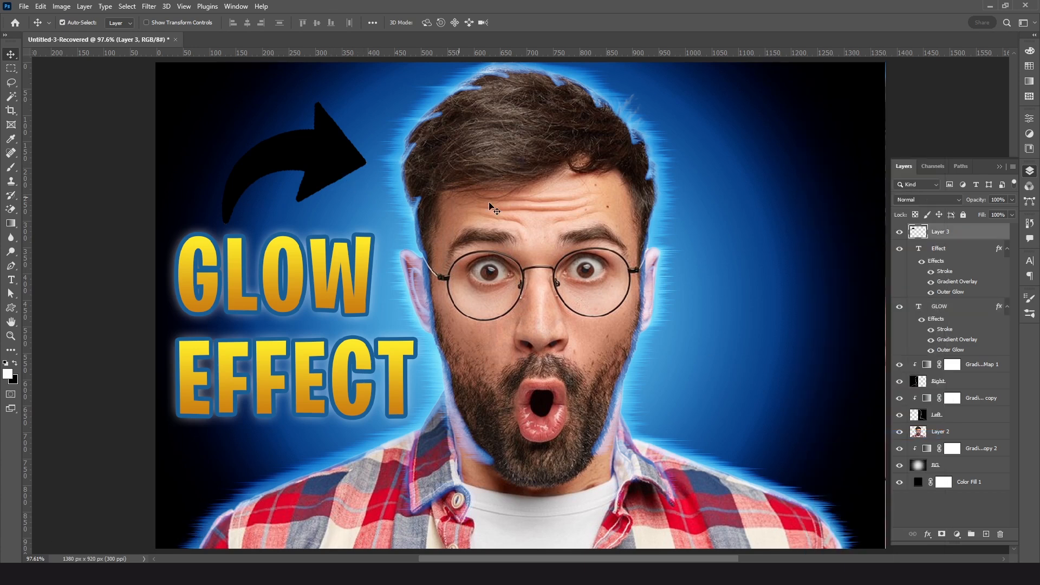
right_click(941, 234)
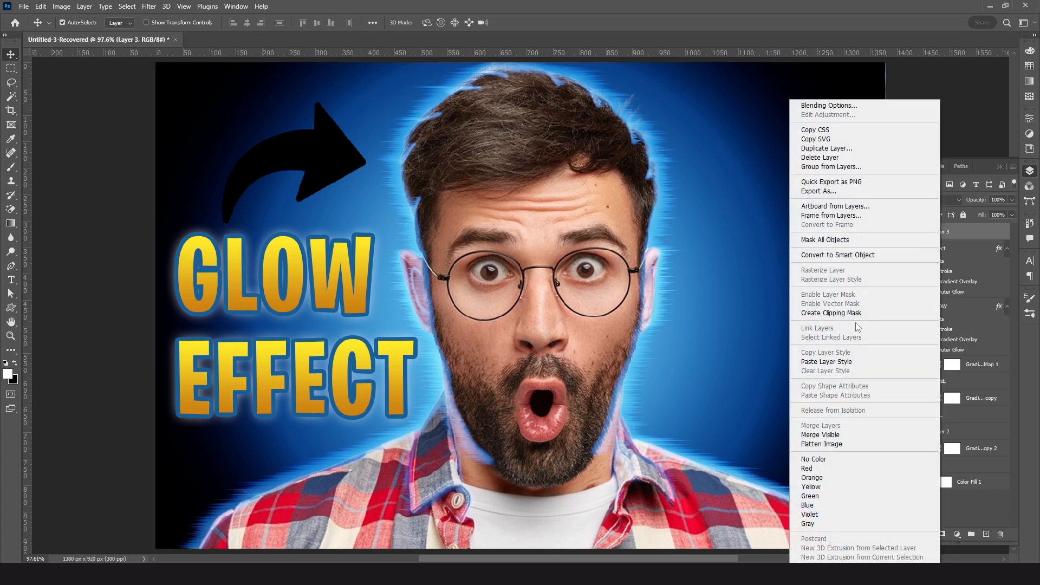
left_click(826, 361)
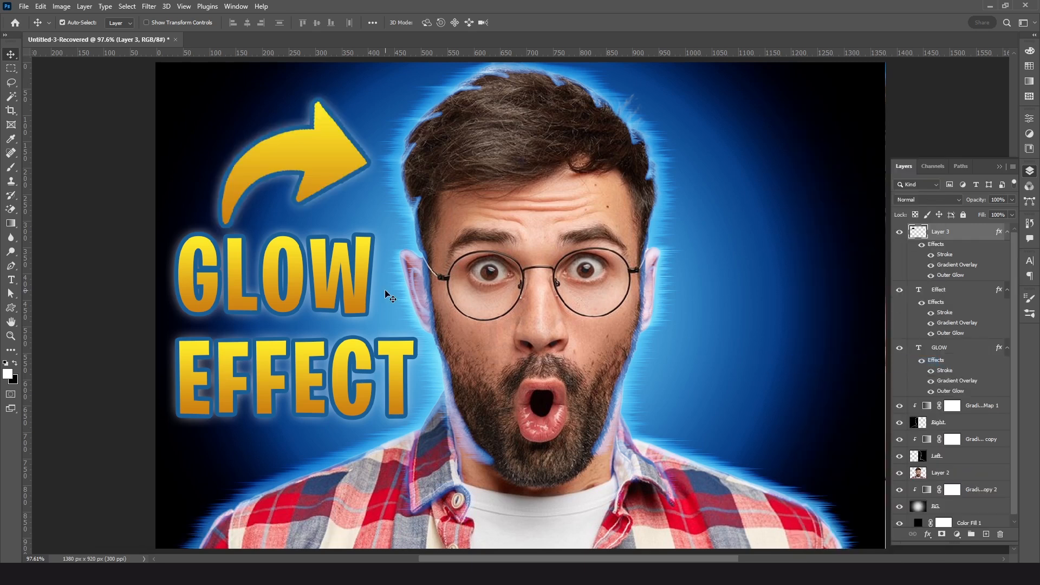
Place the arrow layer beneath the GLOW text layer and rotate the arrow about 15° clockwise above the word GLOW
left_click(462, 310, "ctrl+alt")
left_click_drag(942, 235, 945, 400)
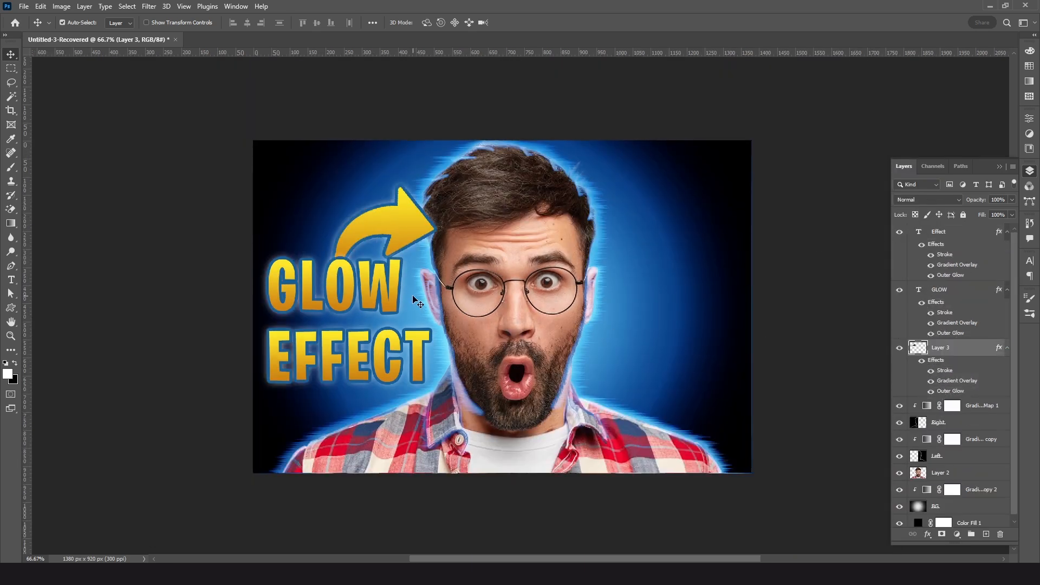
key("ctrl+t")
left_click_drag(524, 292, 528, 280)
left_click_drag(409, 223, 406, 221)
left_click_drag(461, 184, 485, 238)
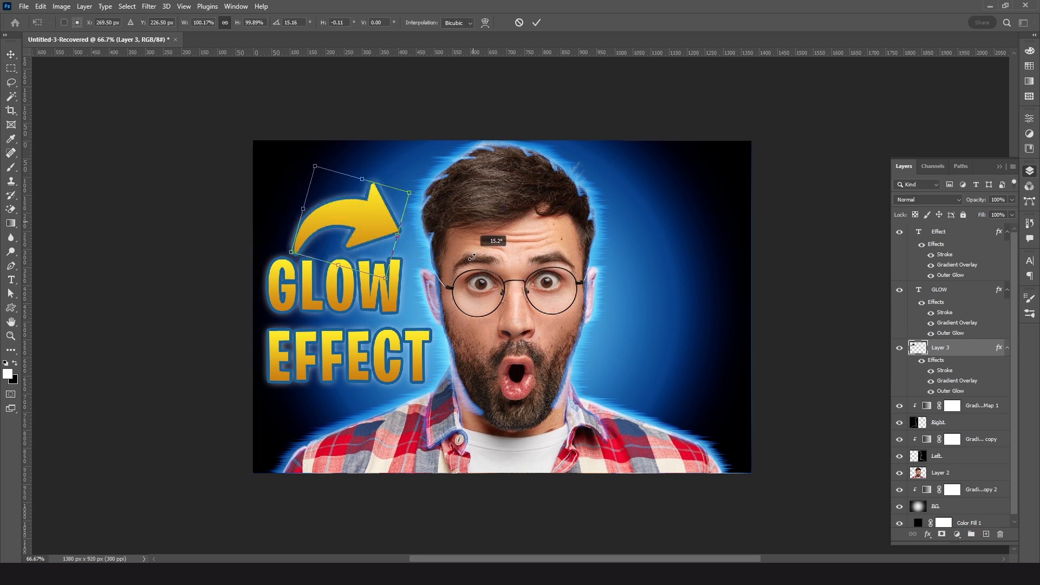